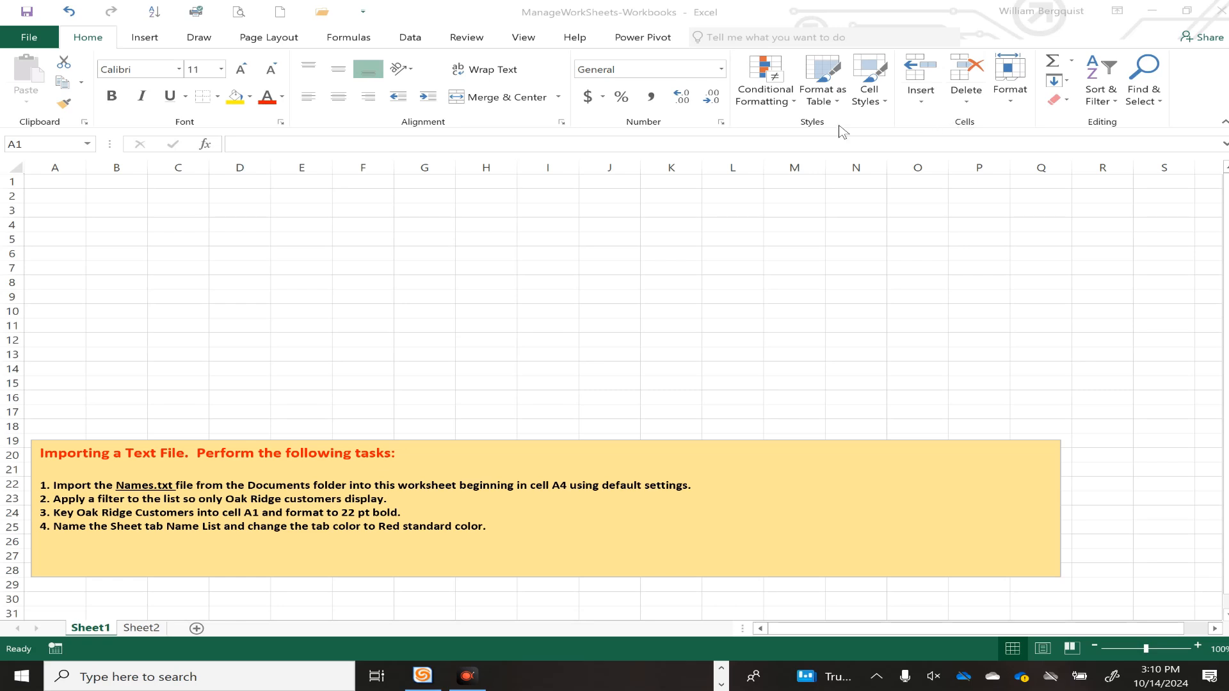
Browse the Insert and Review ribbon tabs, ending on the Data tab's import commands.
click(146, 40)
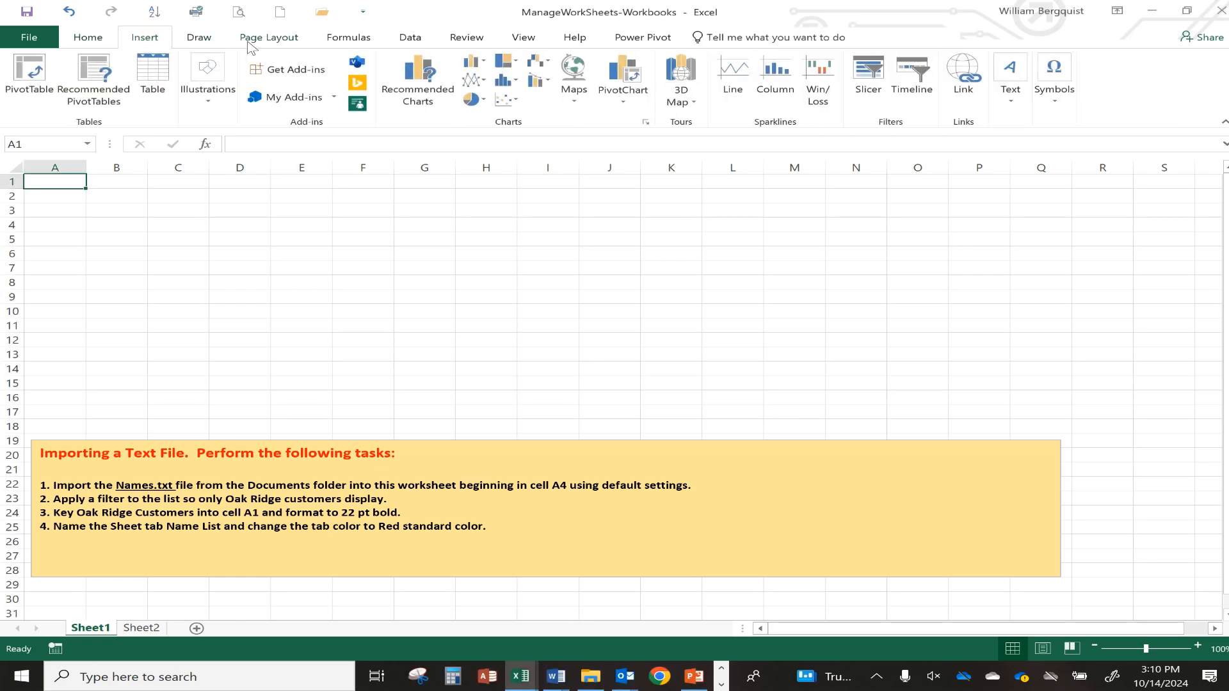
click(469, 40)
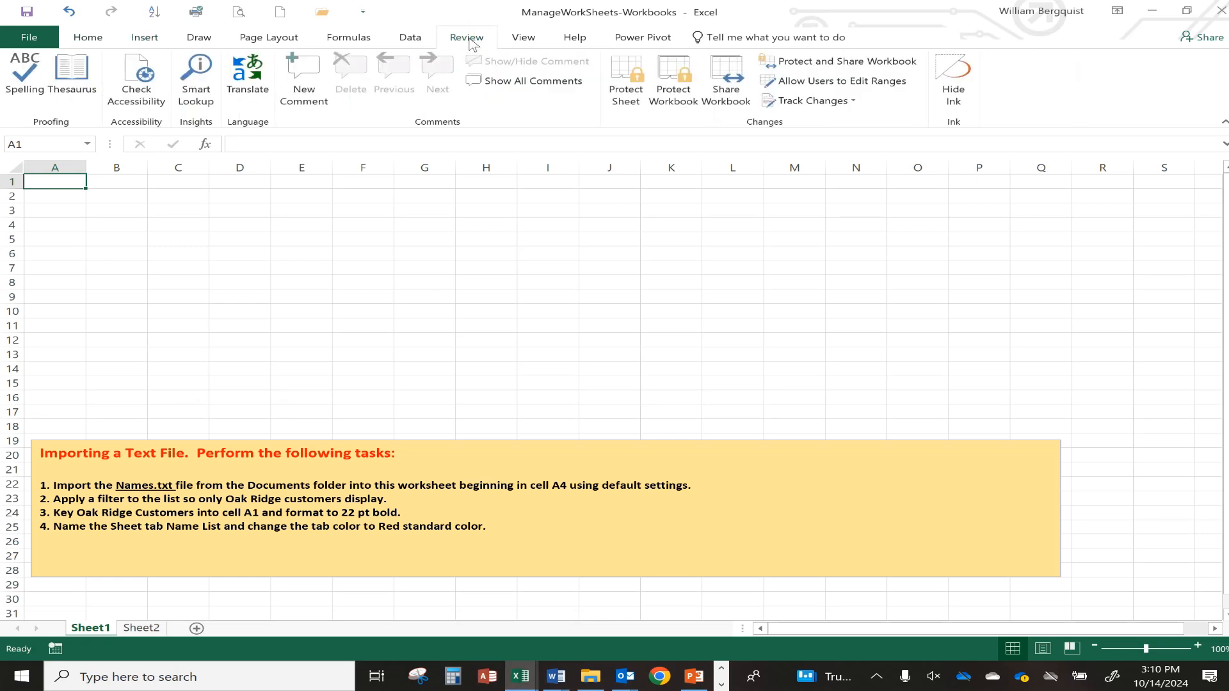
click(414, 41)
click(459, 41)
click(411, 38)
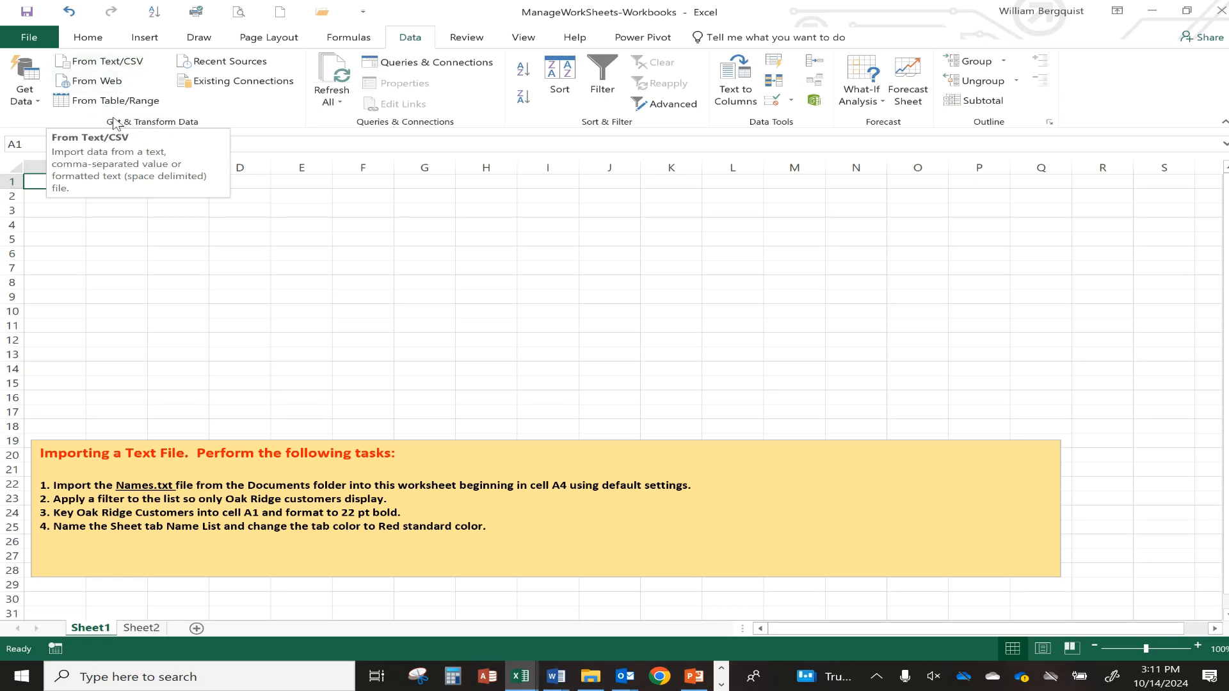
Import Names.txt as a table at cell $A$4 of the existing worksheet and close the queries pane.
click(96, 63)
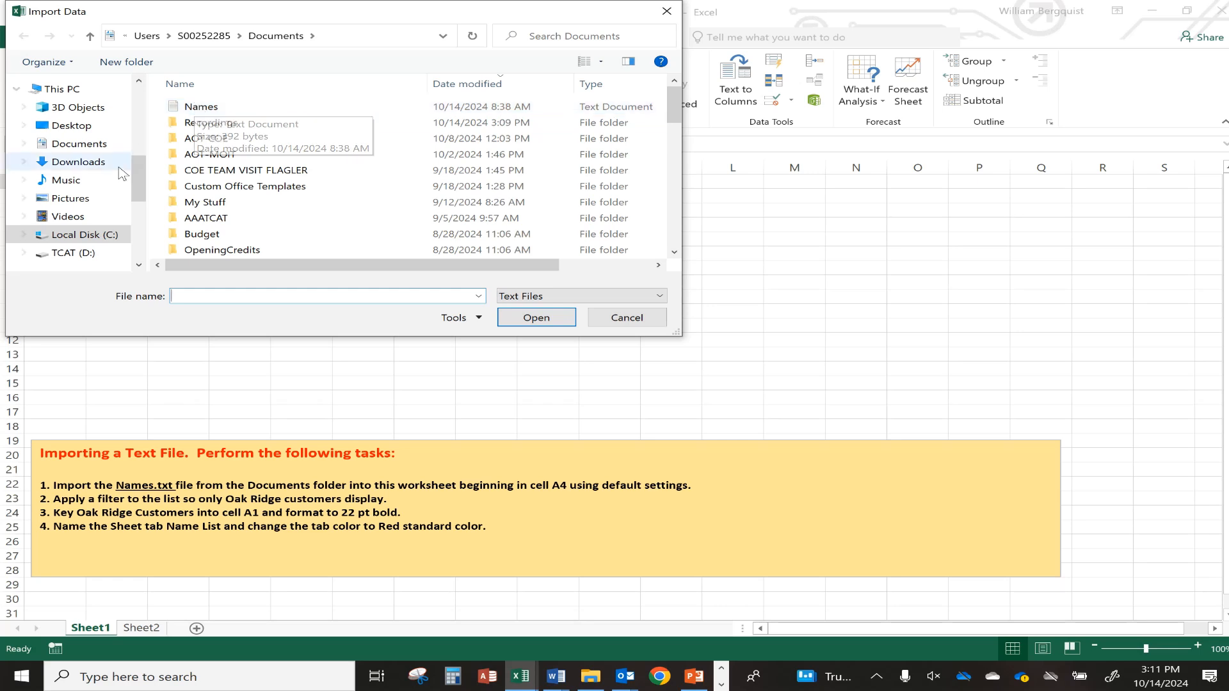
double_click(211, 109)
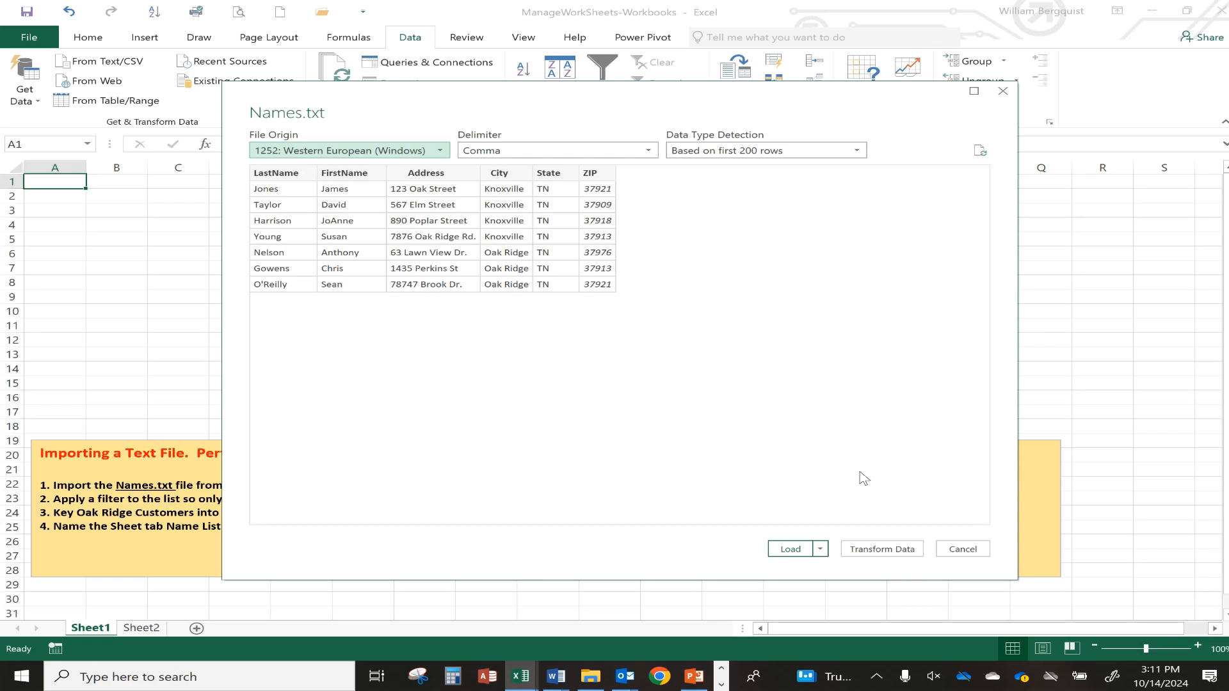
click(822, 549)
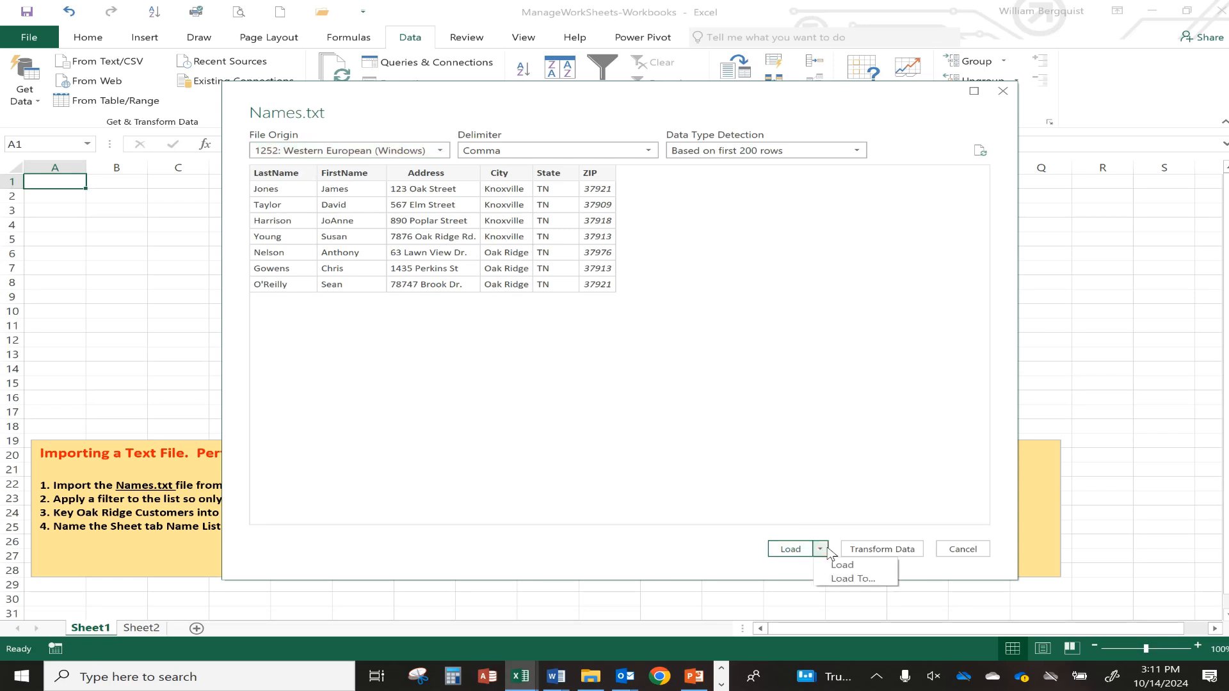
click(845, 580)
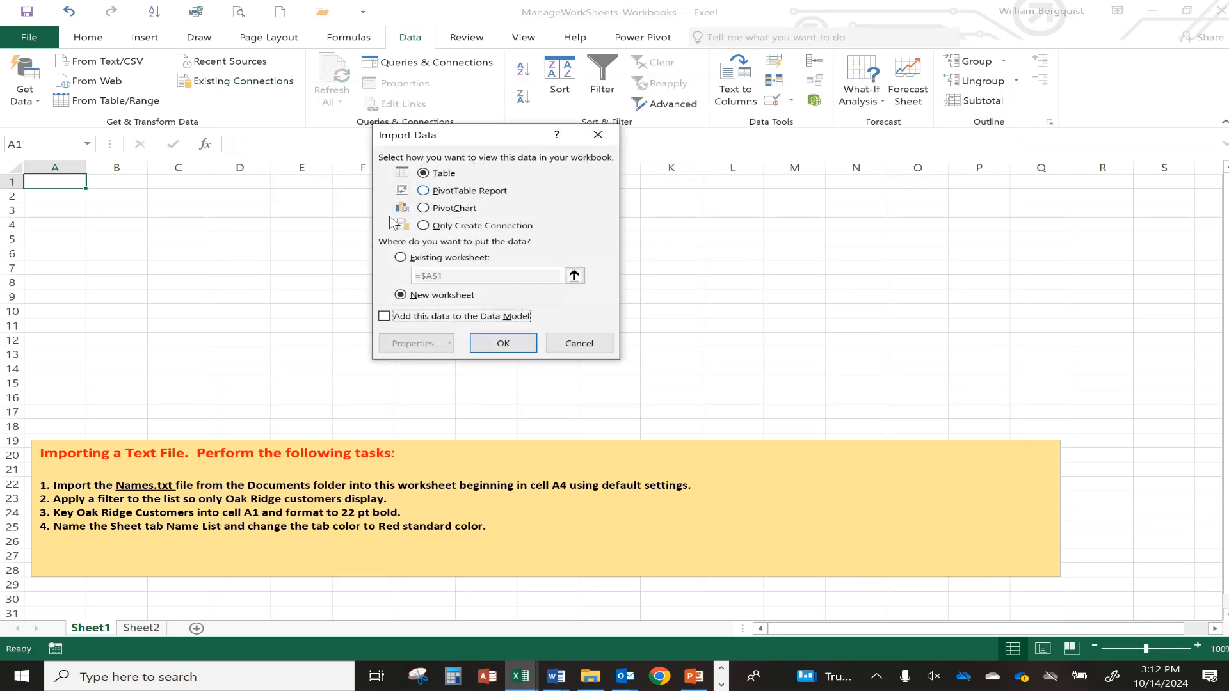
click(400, 258)
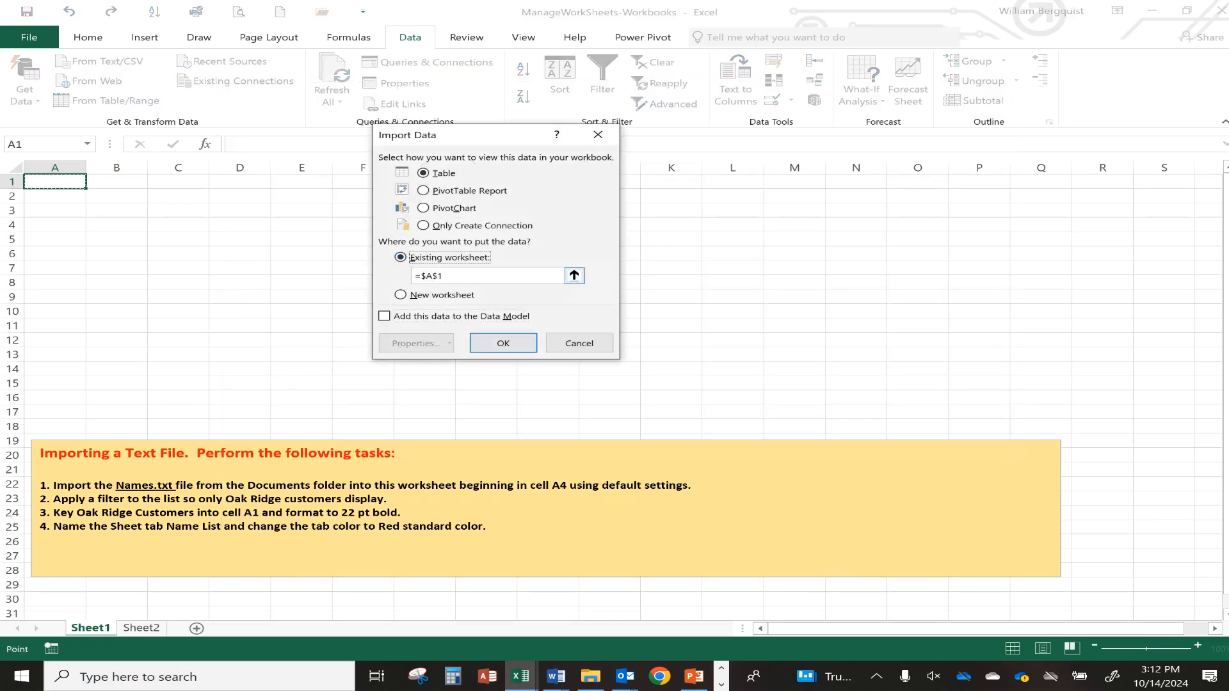
click(457, 275)
key(BackSpace)
text(4)
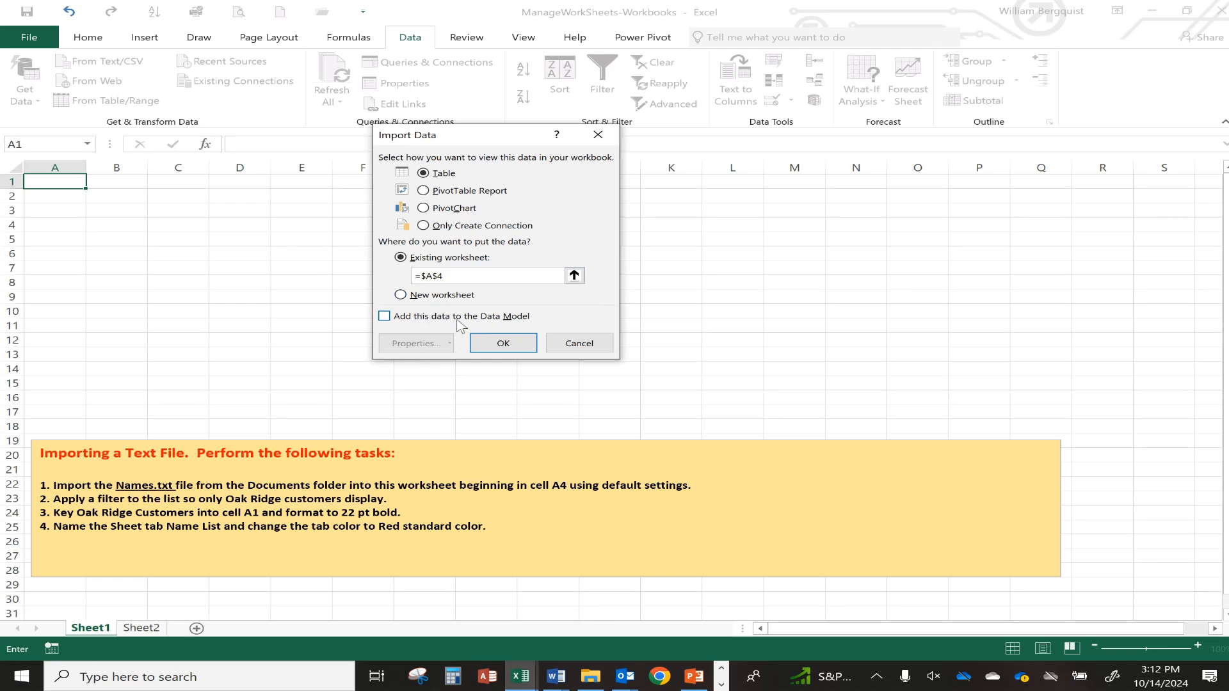
click(505, 343)
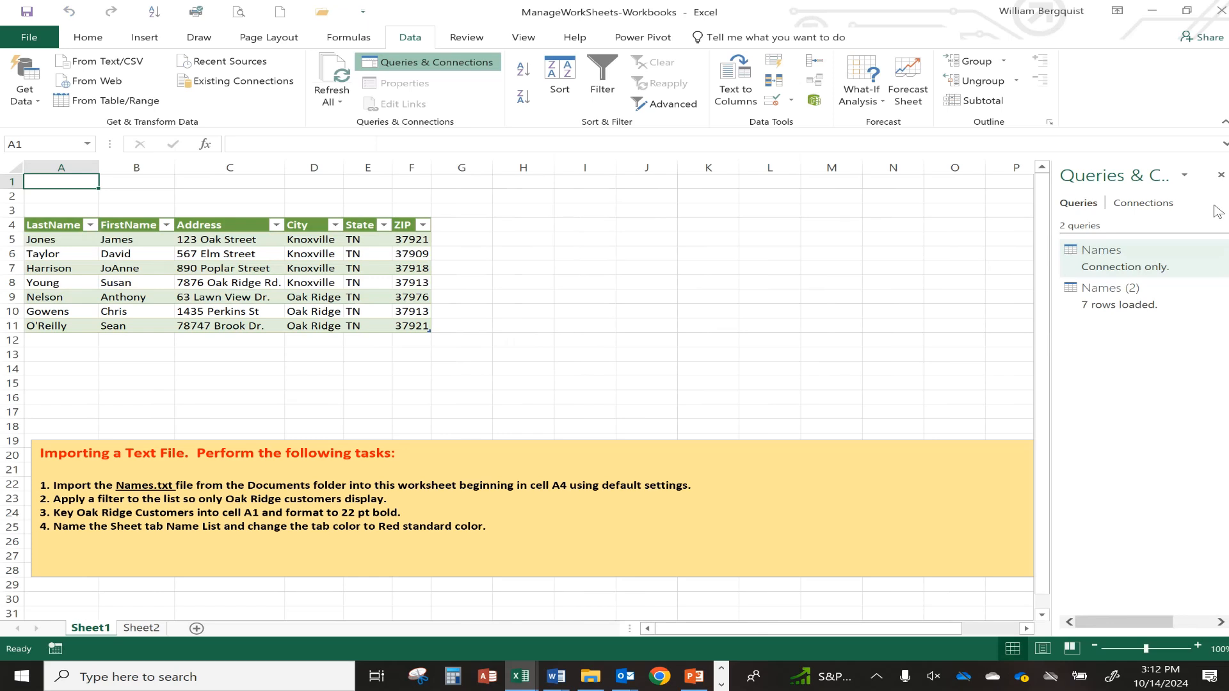
click(1221, 175)
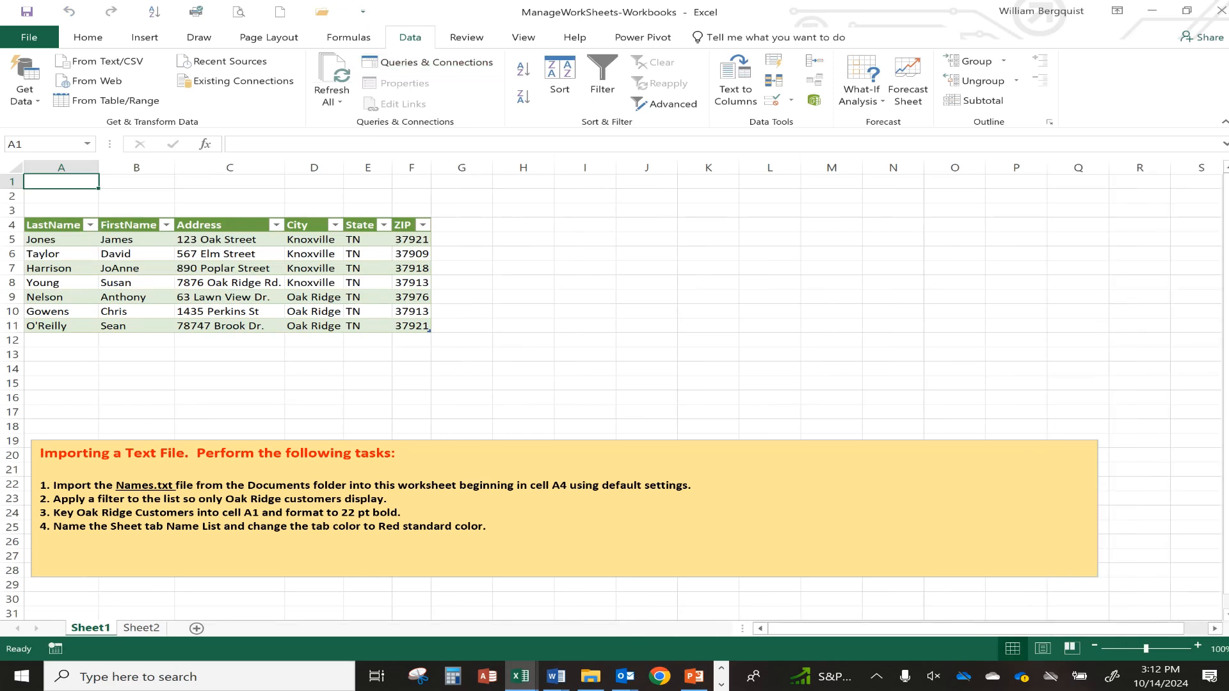
Filter the City column to exclude Knoxville, leaving the three Oak Ridge customers.
click(334, 225)
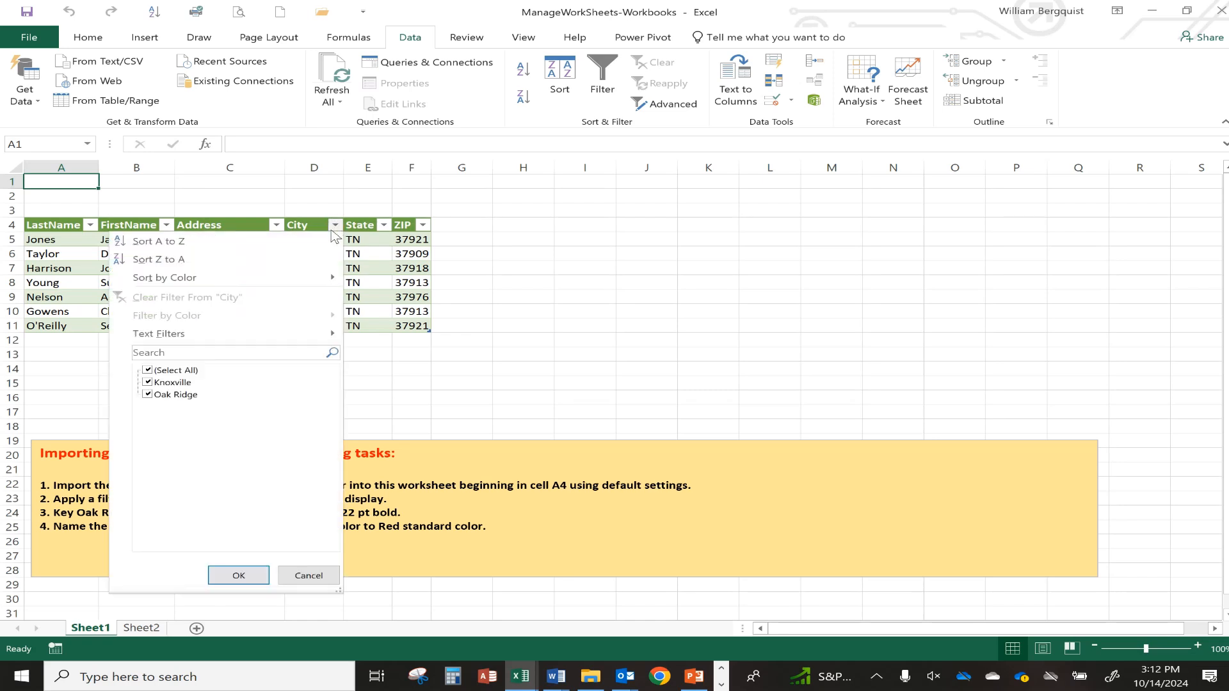
click(148, 383)
click(238, 576)
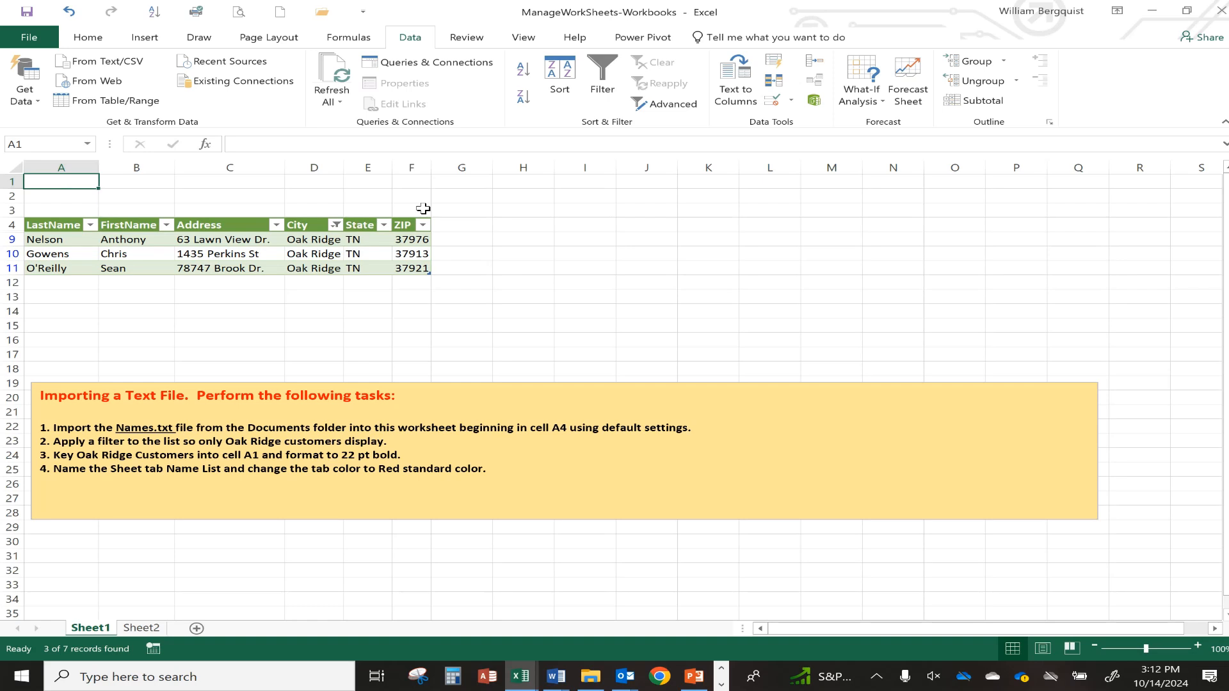
Enter the heading 'Oak Ridge Customers' in cell A1.
text(Oak Ridge)
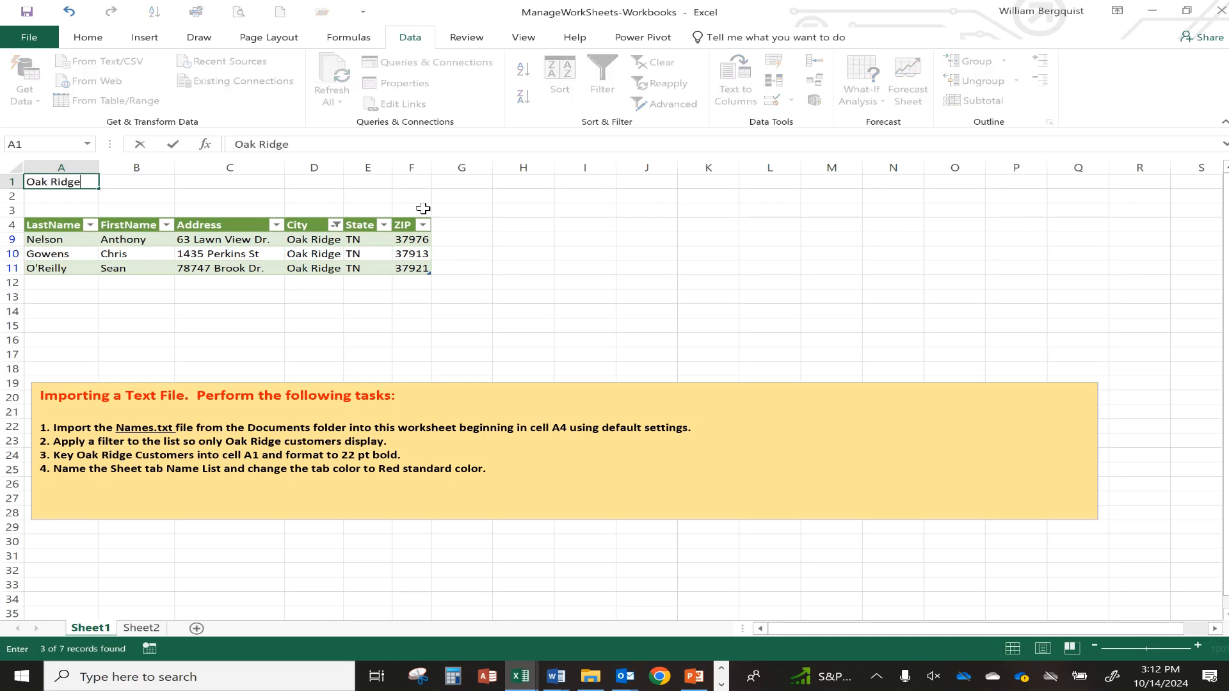
text( Customers)
key(Return)
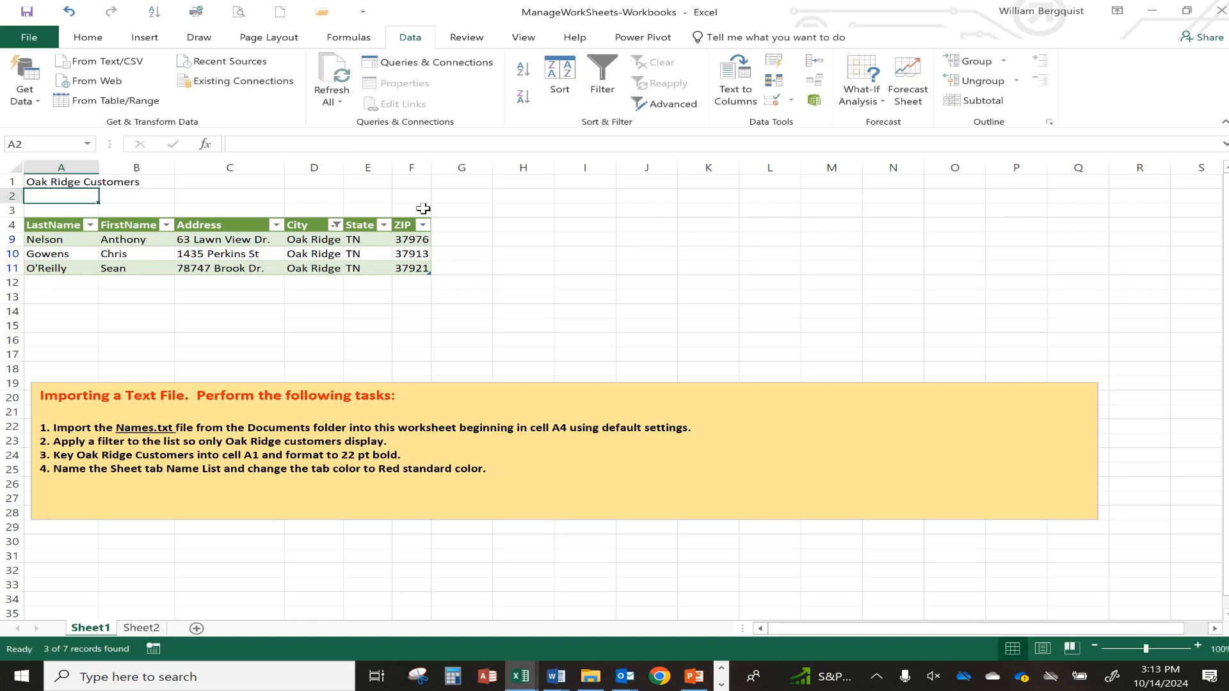
click(1174, 619)
Format the A1 heading at 22 pt and bold.
click(59, 183)
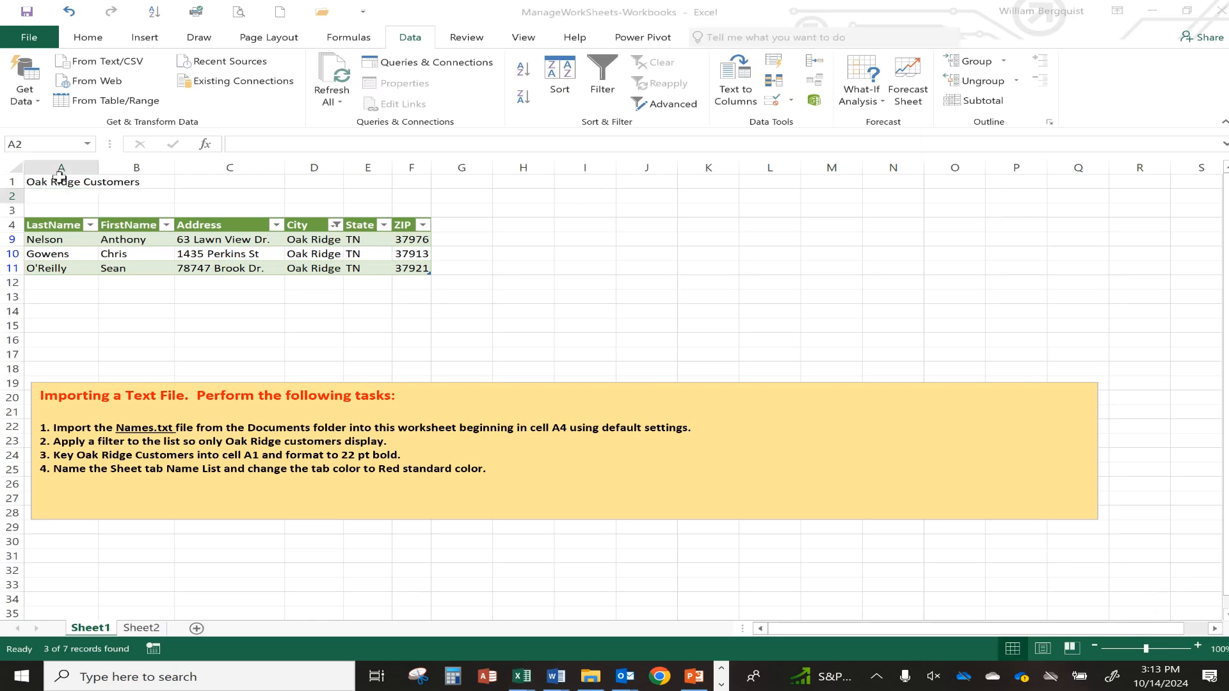
click(86, 37)
click(221, 70)
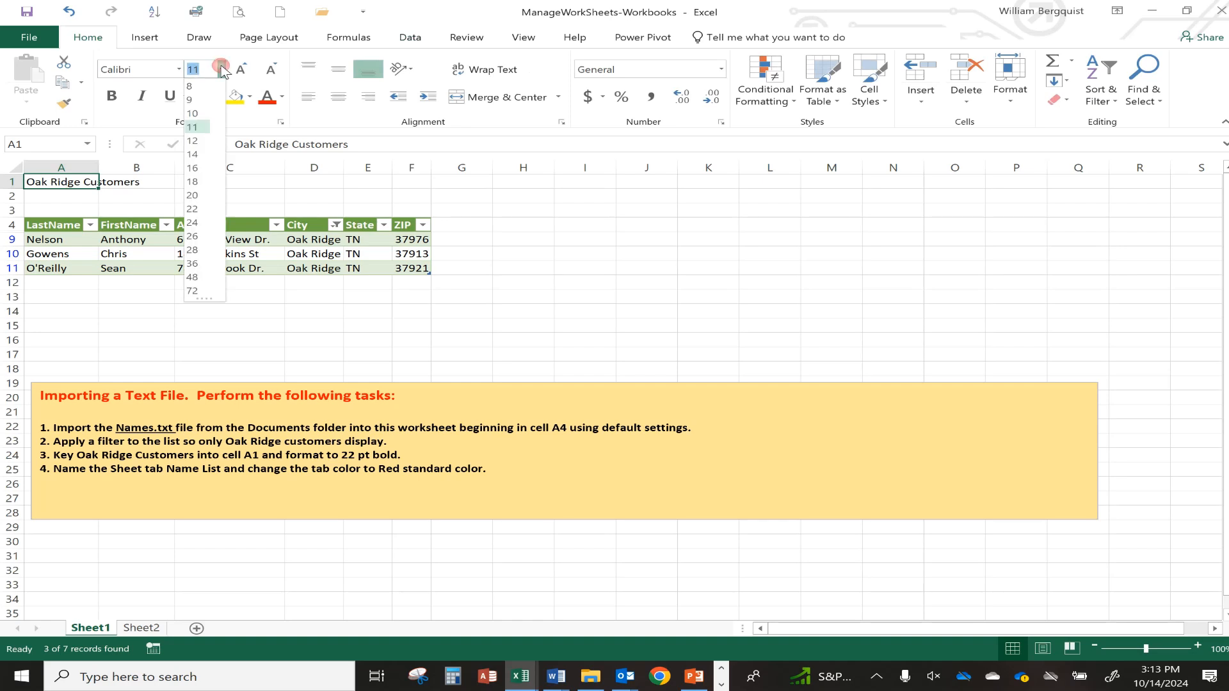
click(196, 209)
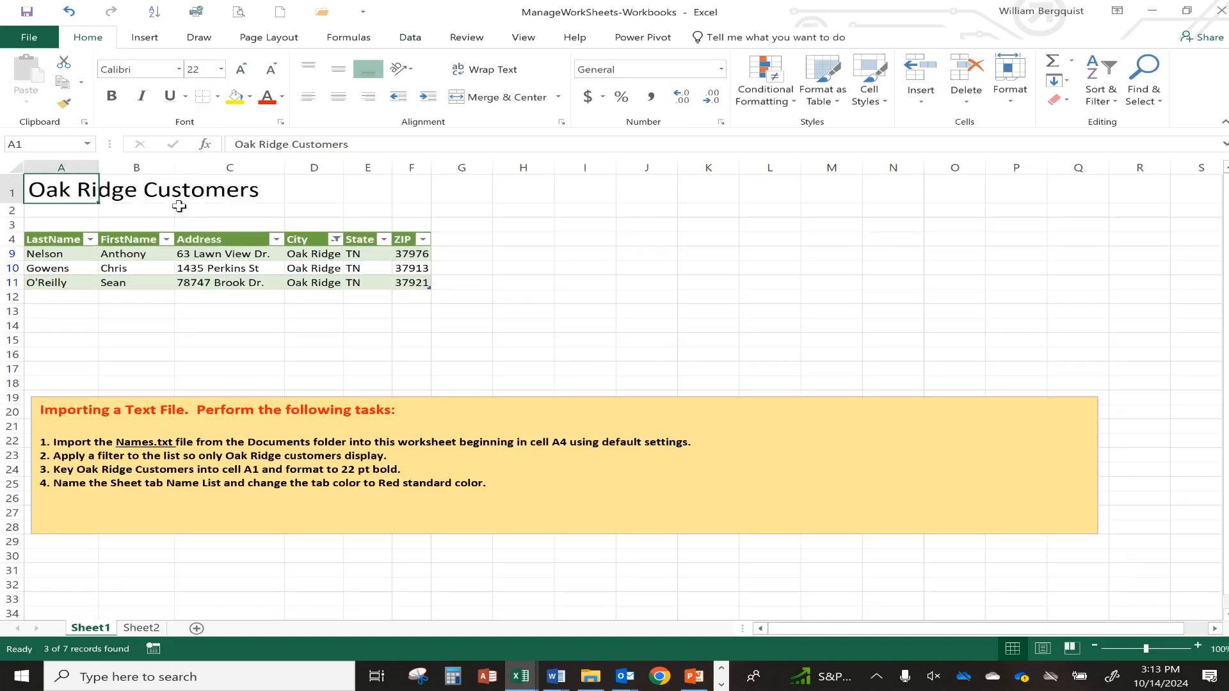
click(113, 102)
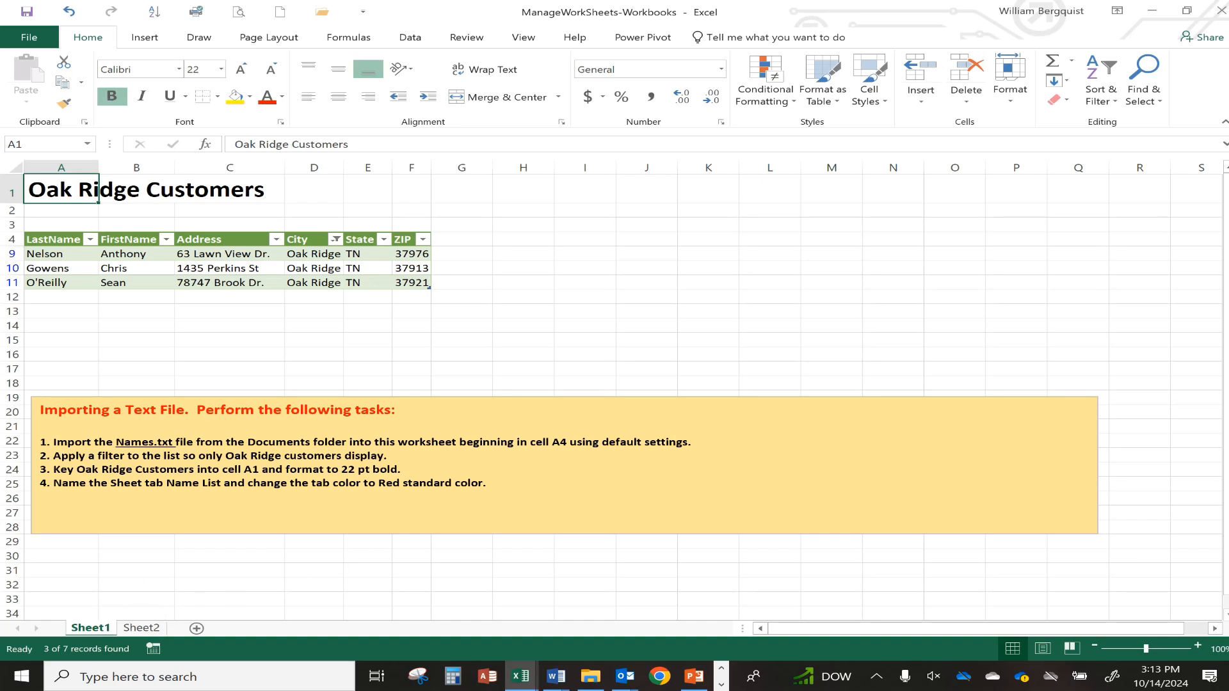
Rename the Sheet1 tab to 'Name List'.
double_click(96, 628)
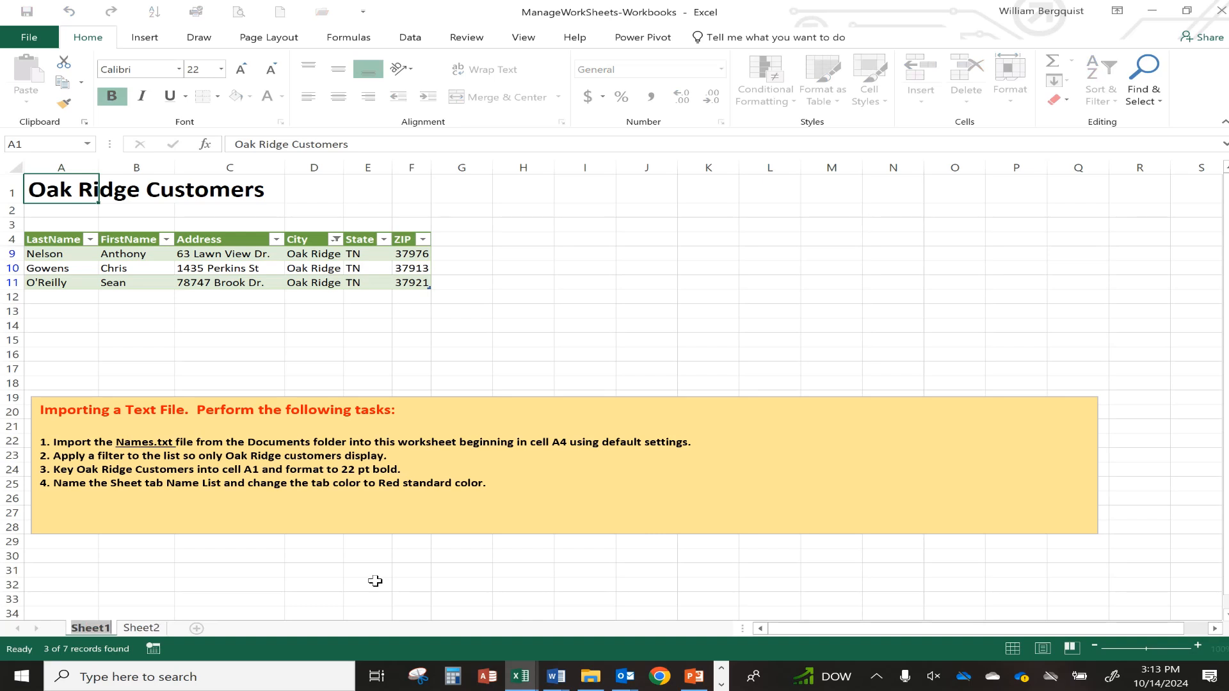
text(Name List)
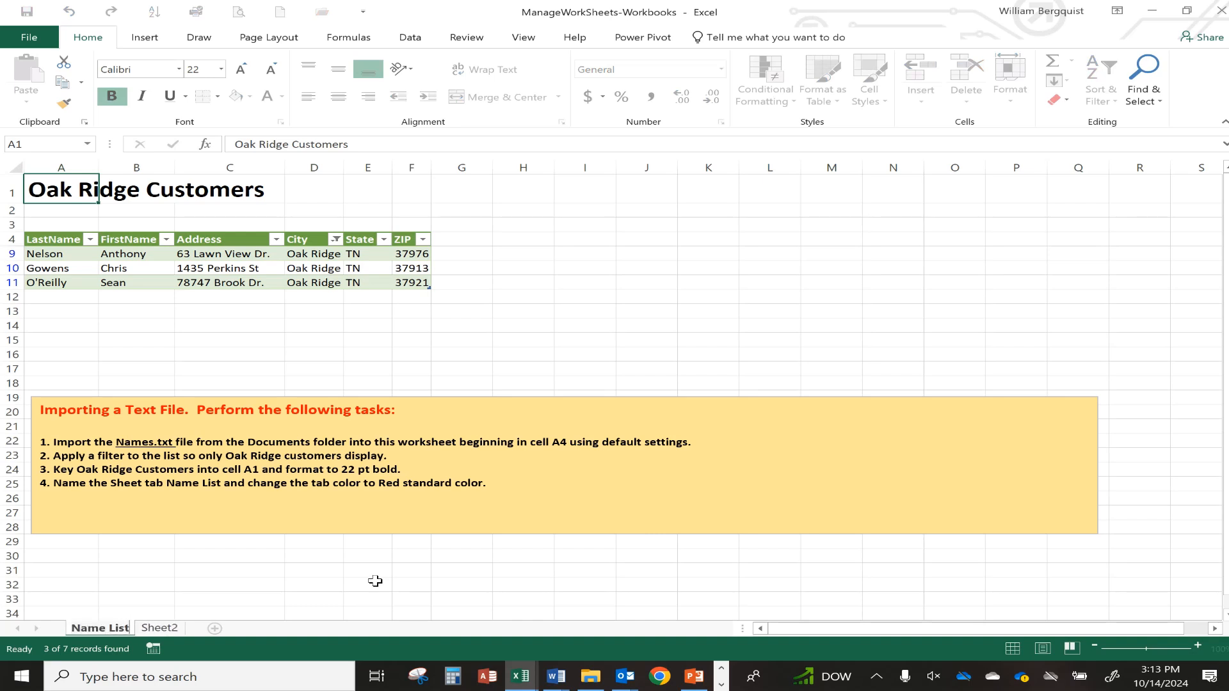
key(Return)
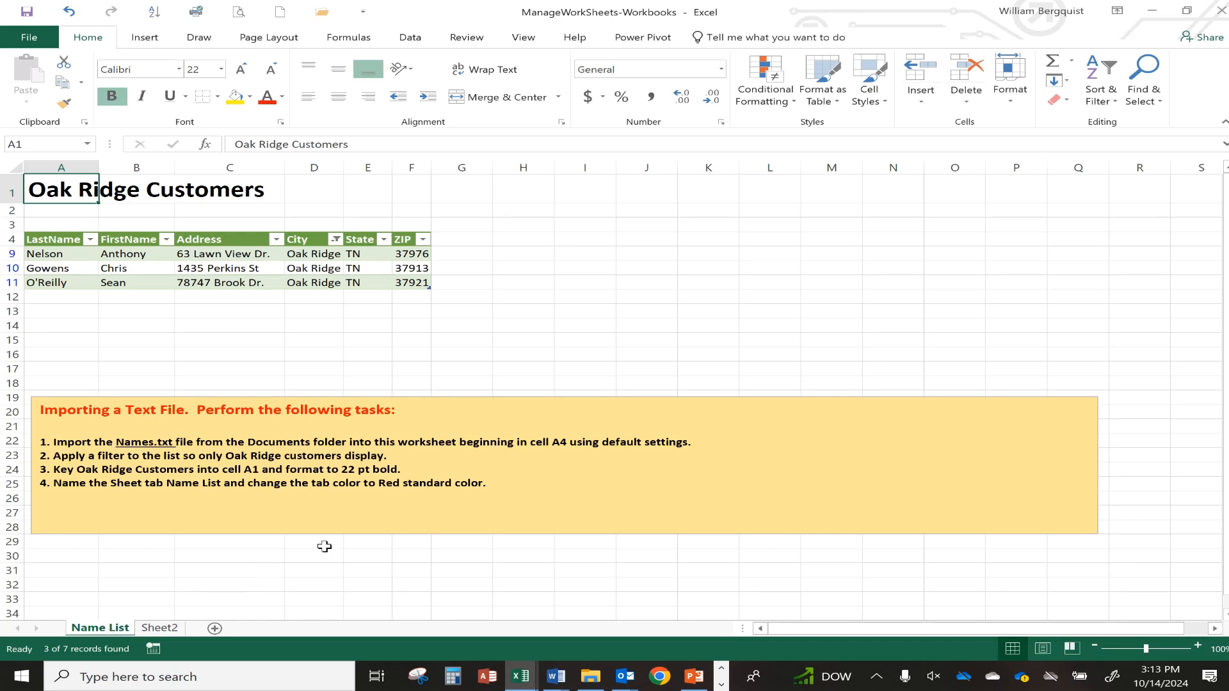
Set the Name List tab colour to the standard Red.
right_click(96, 630)
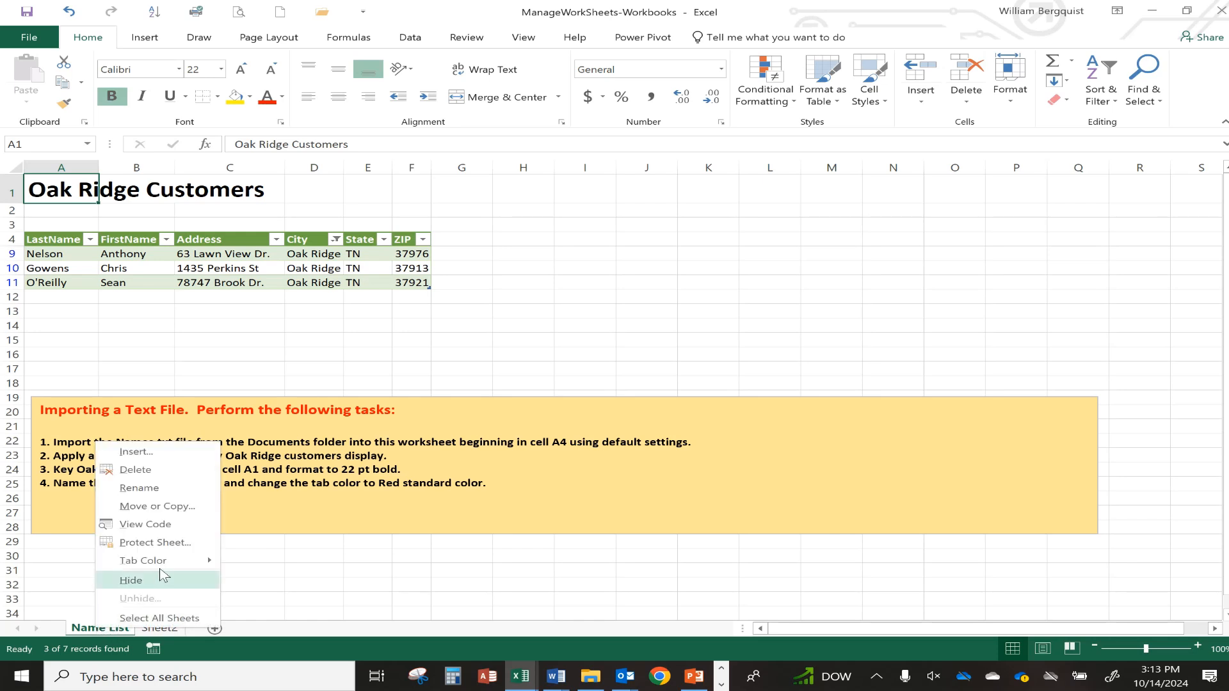
mouse_move(166, 566)
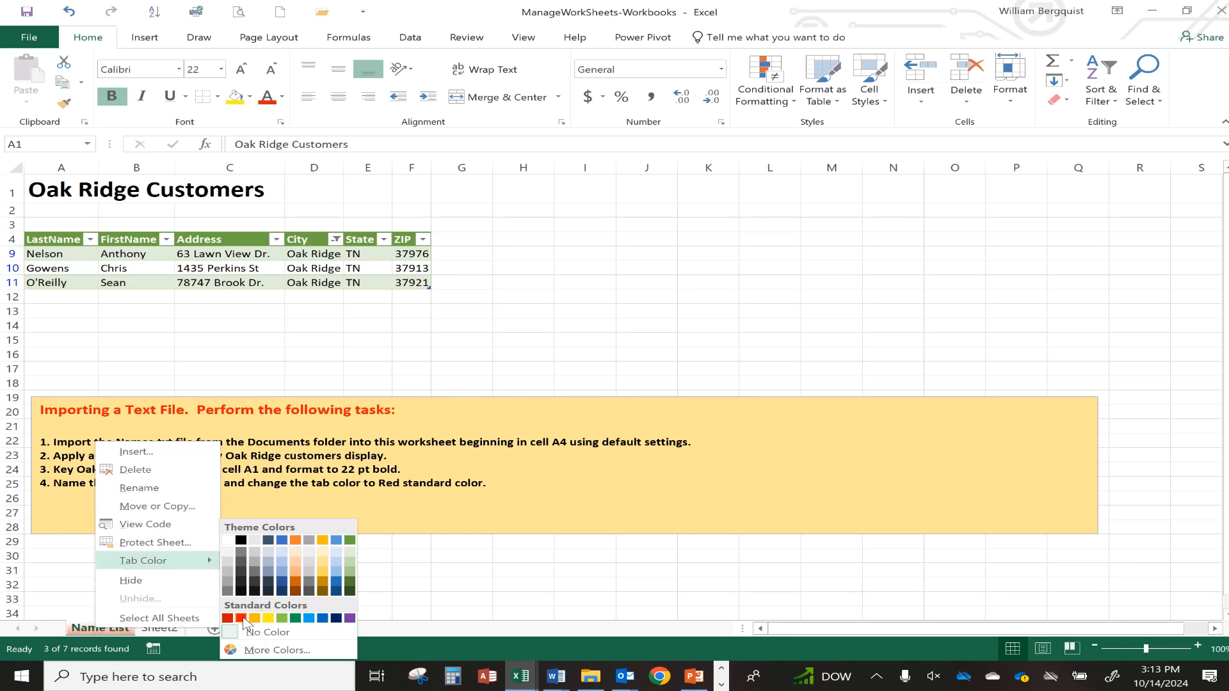
click(242, 619)
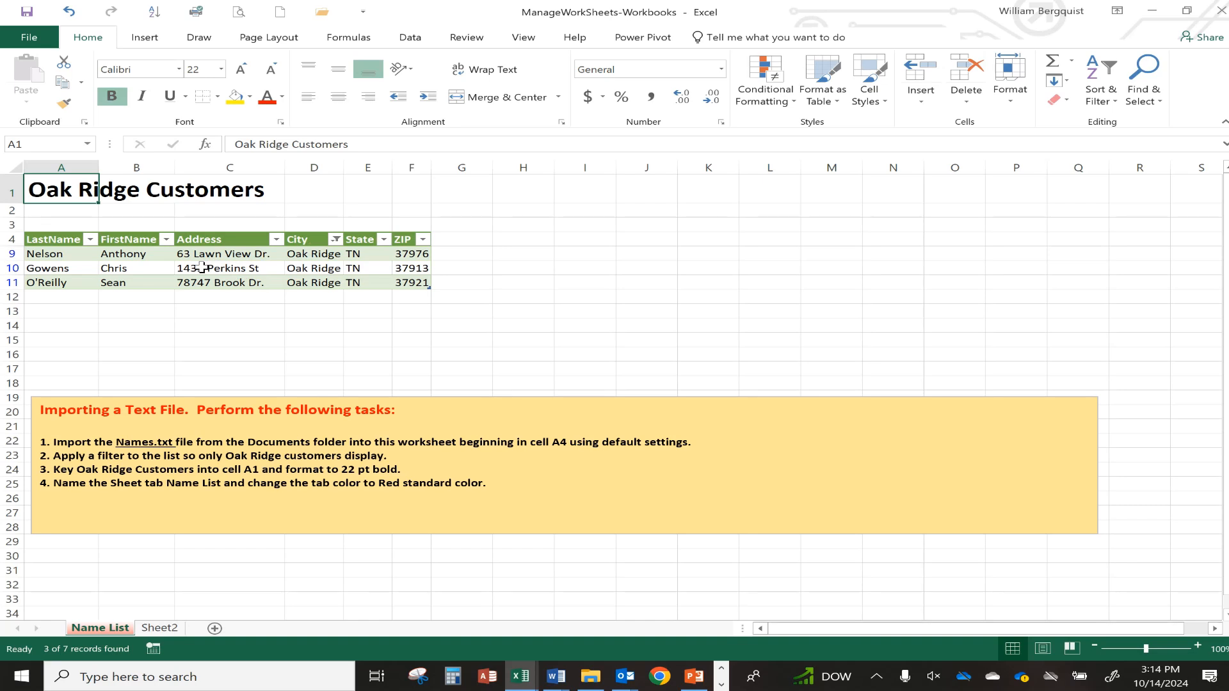
On the exam scores sheet, name the range A2:G20 'Exam_List' via the Name Box.
click(159, 628)
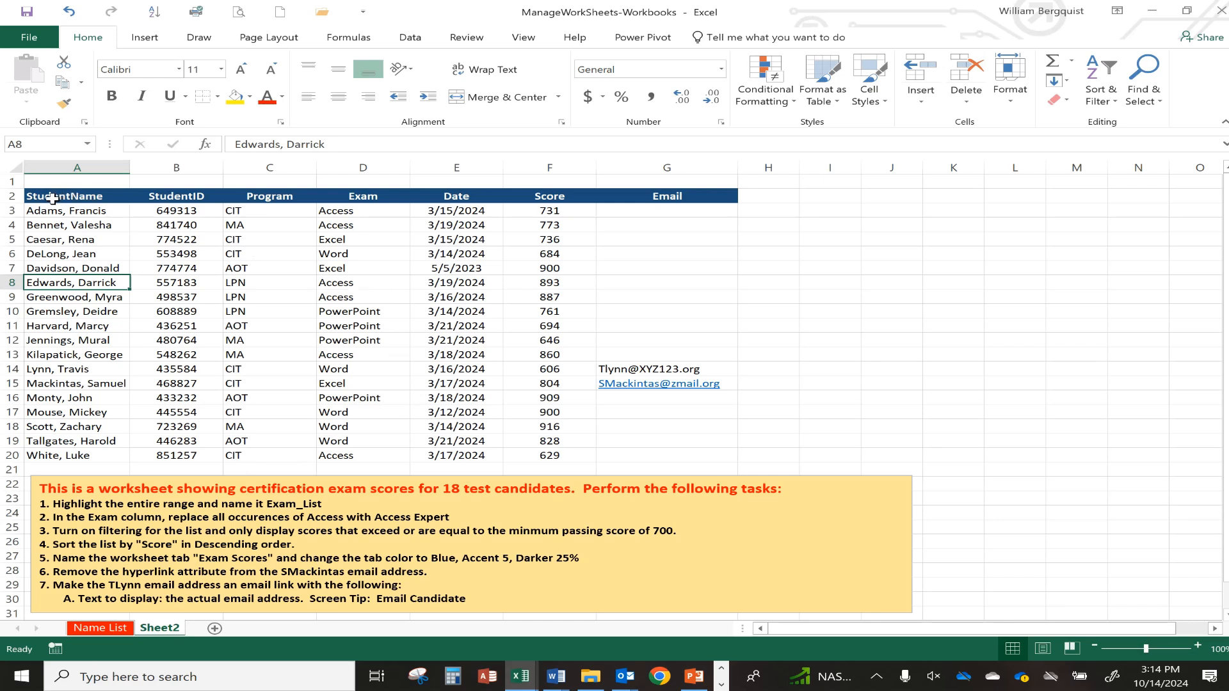
drag(53, 199, 655, 452)
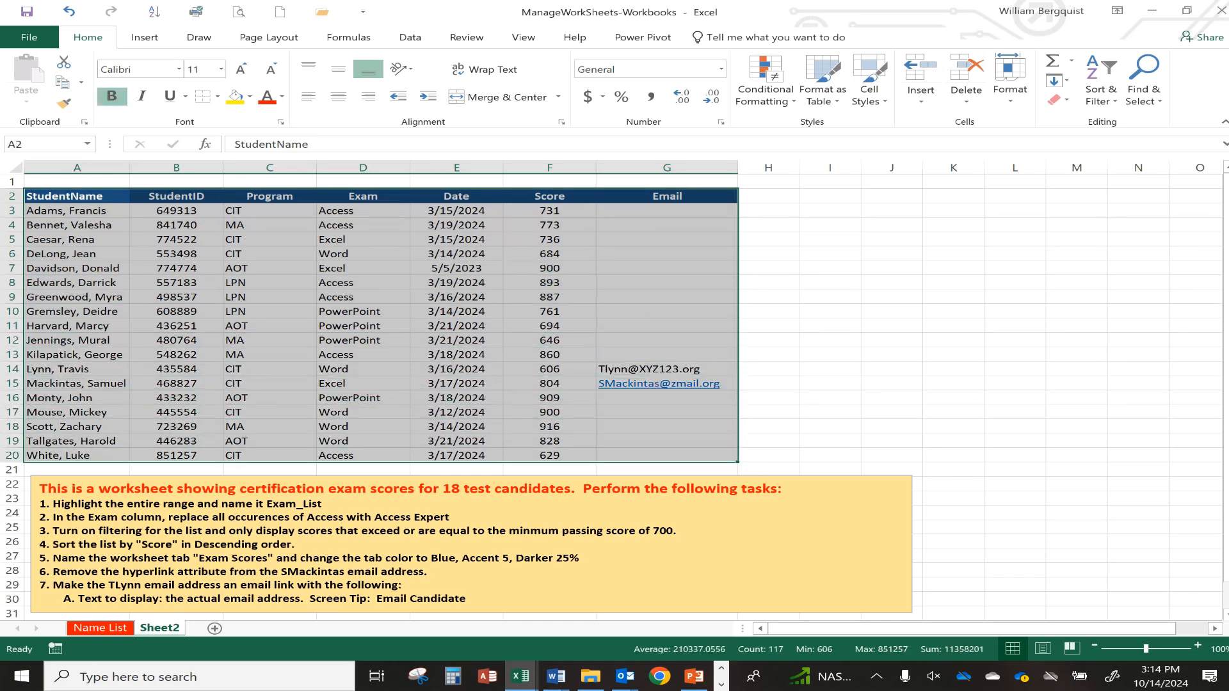
click(39, 145)
text(Exam_List)
key(Return)
click(347, 393)
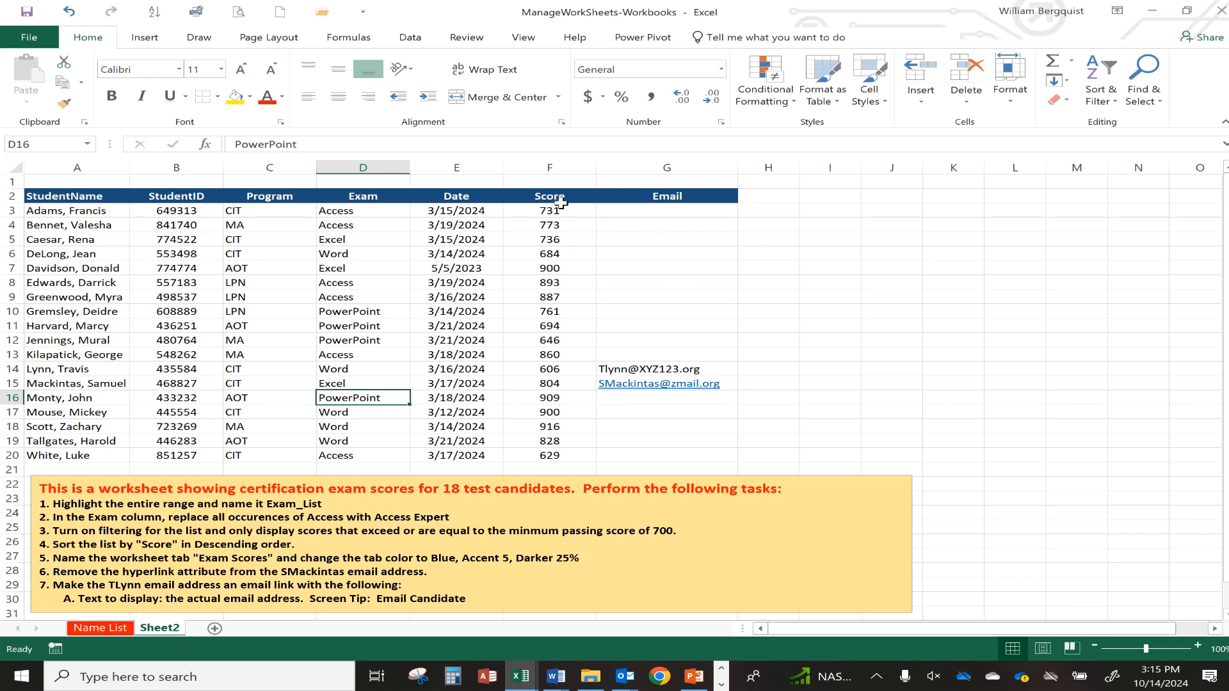
Name the score cells F3:F20 'Scores' in the Name Box.
drag(550, 211, 549, 457)
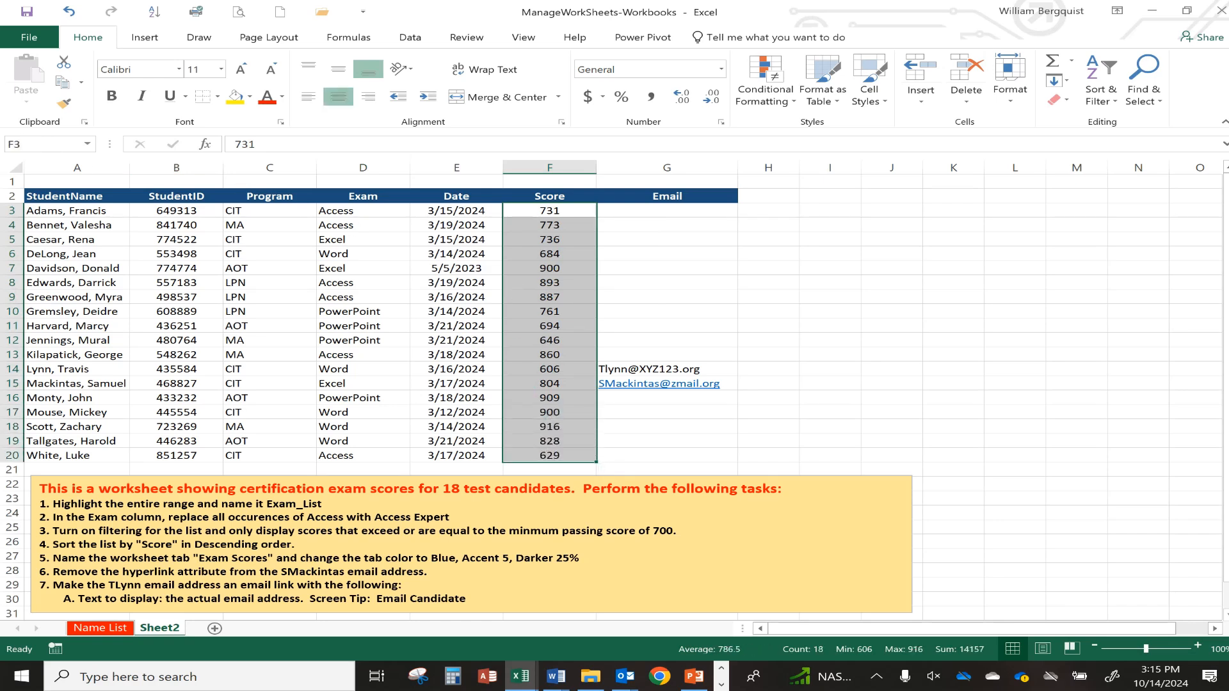
click(44, 142)
text(Scores)
key(Return)
Test the name with =AVERAGE(Scores) in cell I7, then delete the formula.
click(826, 266)
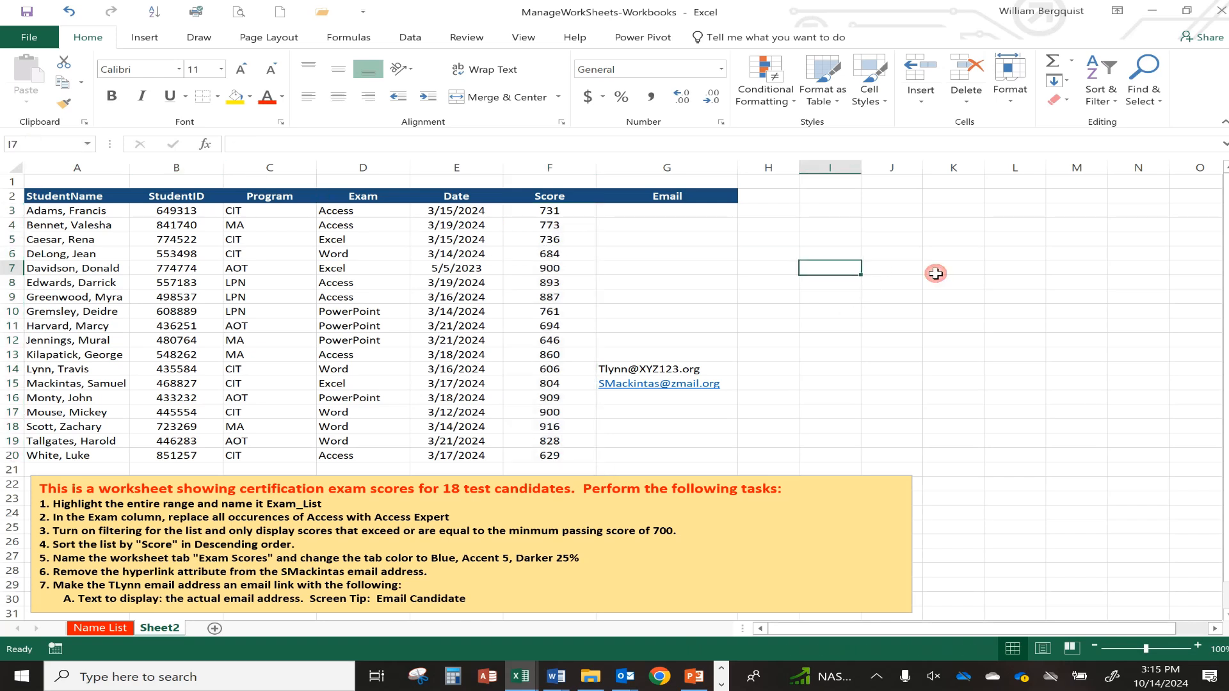
text(=av)
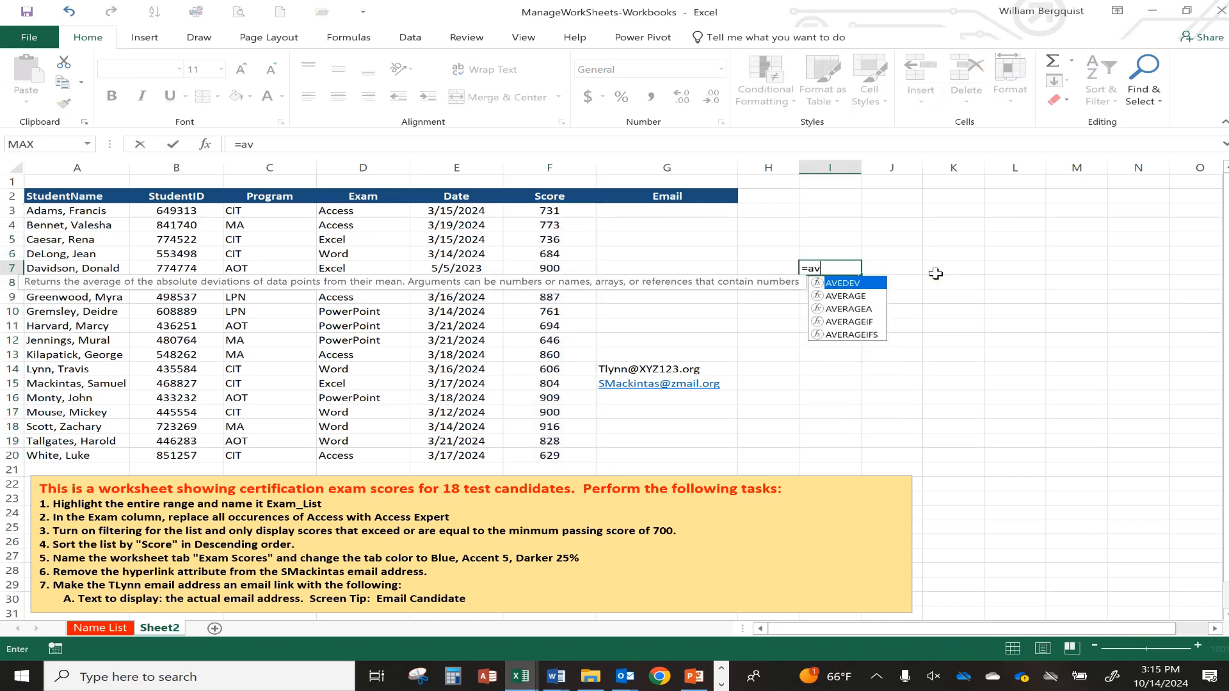
text(erage()
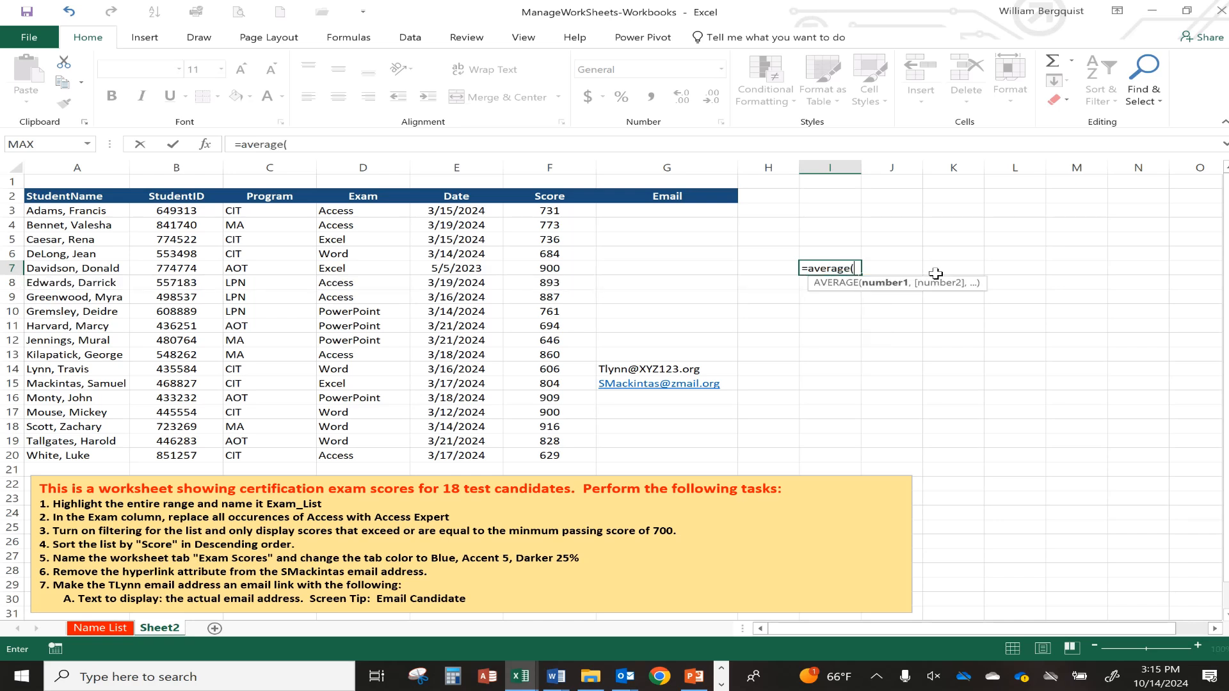
text(scores)
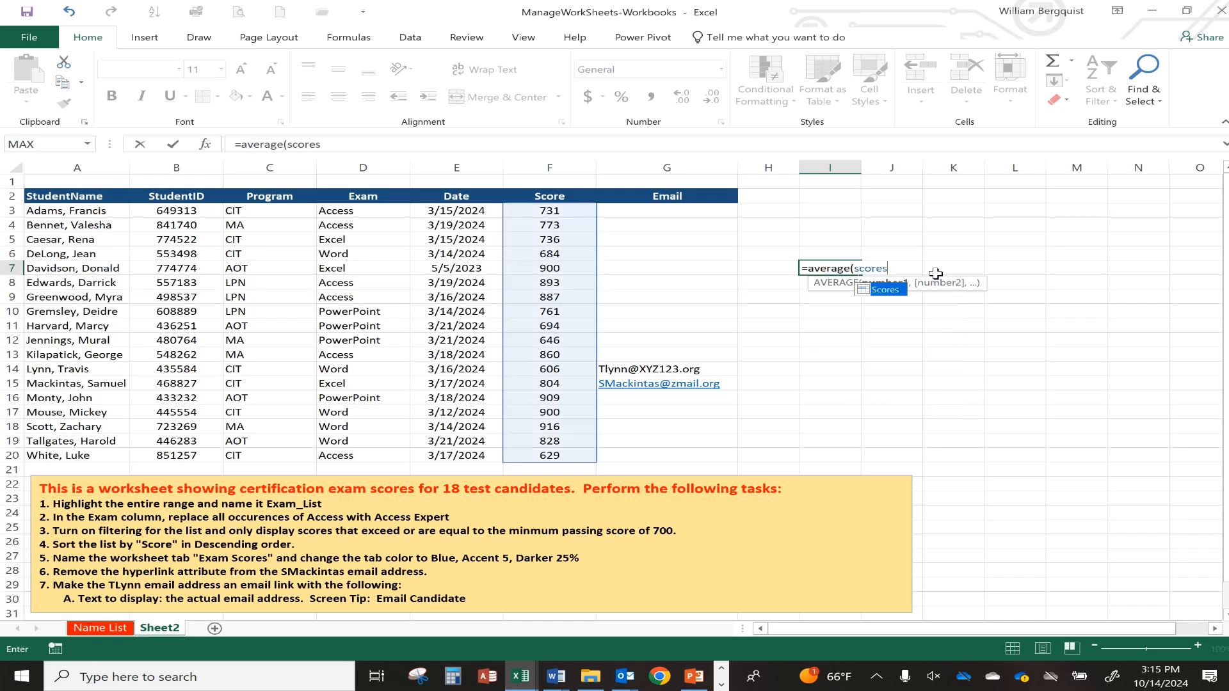
text())
key(Return)
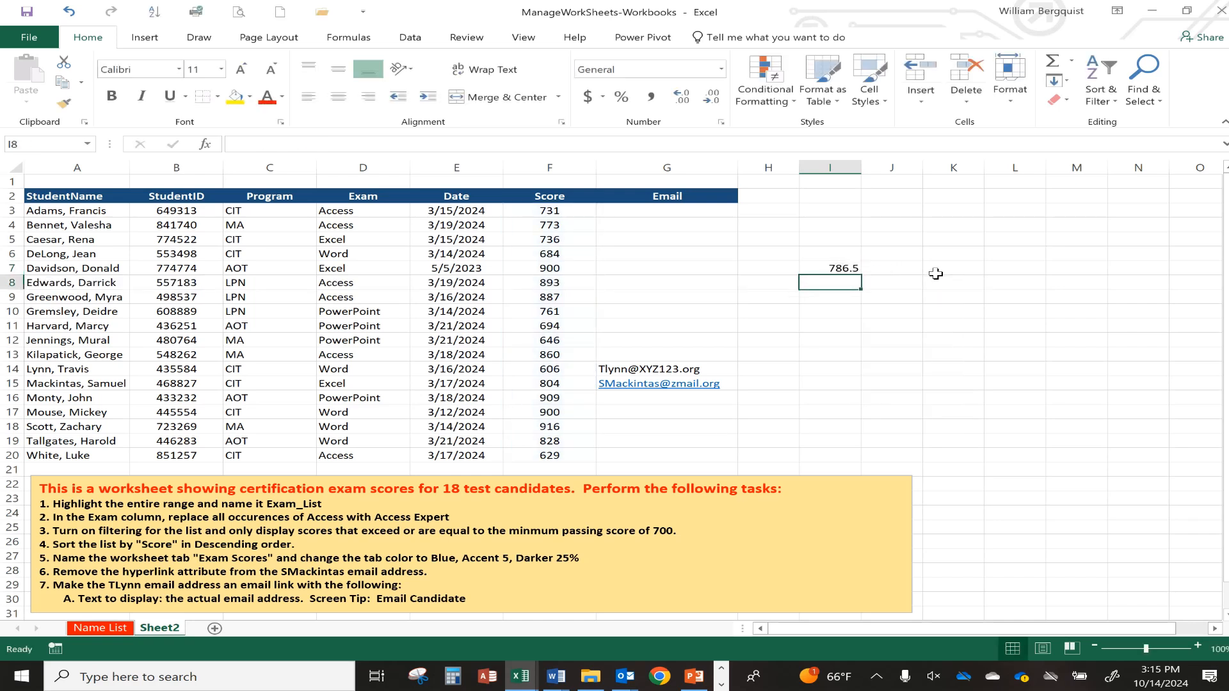
key(Up)
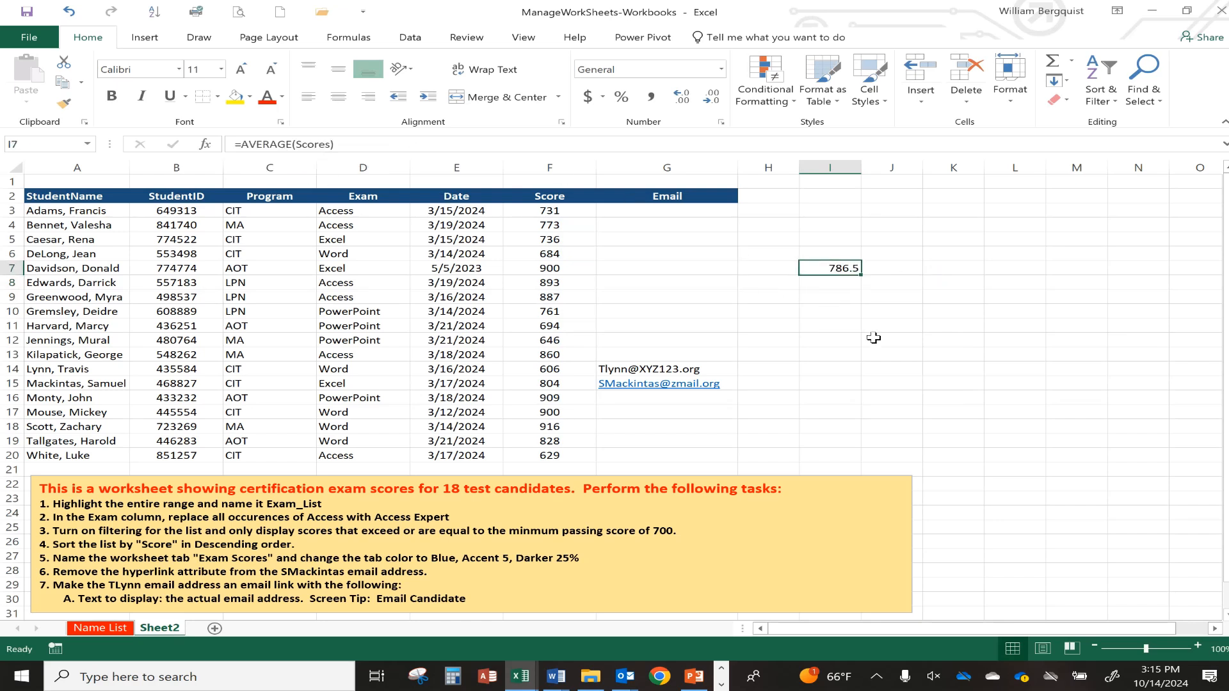
key(Delete)
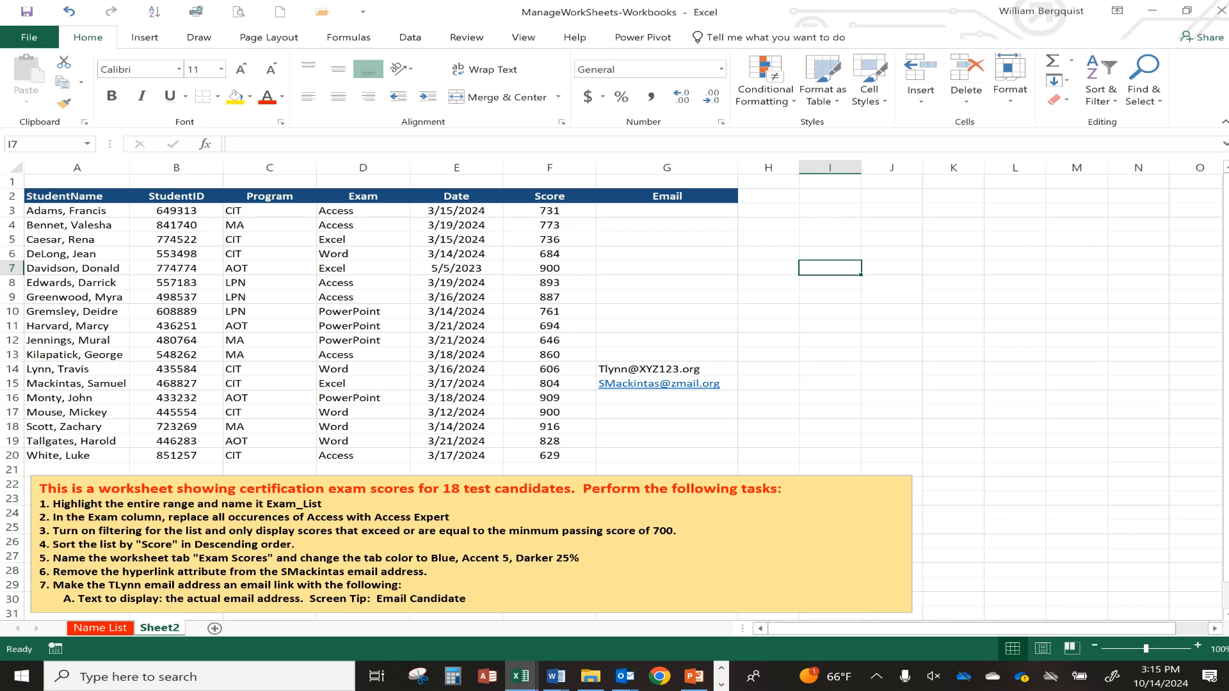
Replace Access with Access Expert throughout D3:D20, making 6 replacements.
click(352, 211)
drag(353, 211, 346, 454)
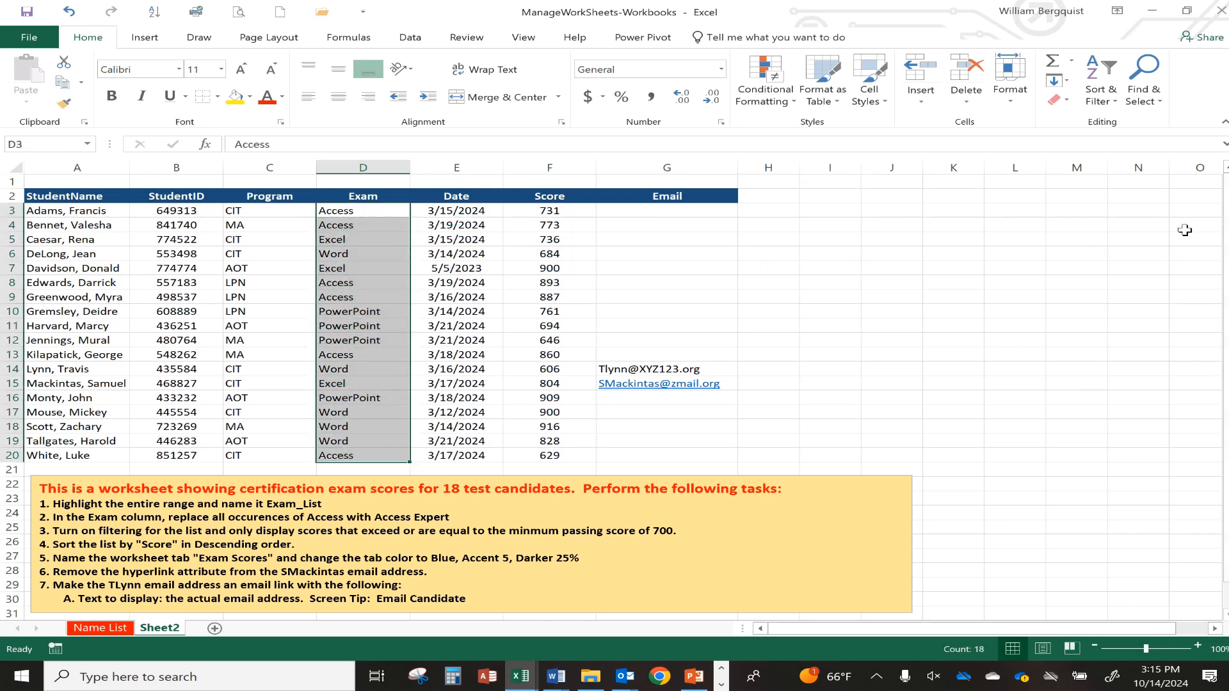
click(1149, 91)
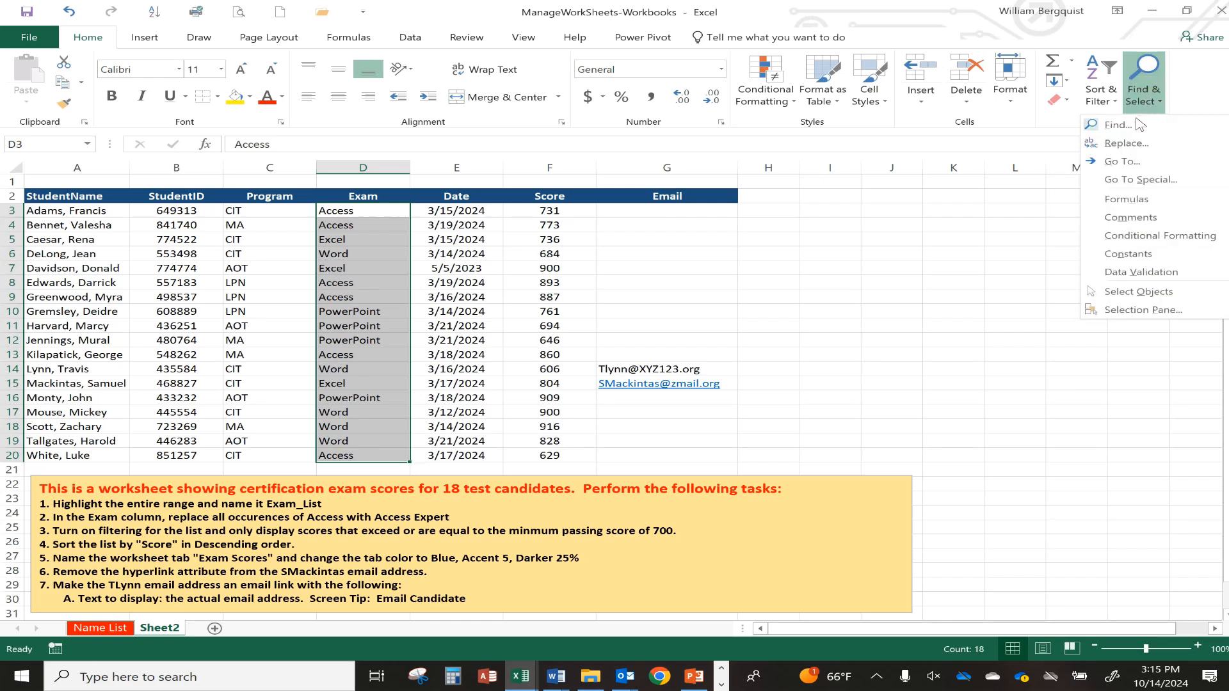
click(1130, 154)
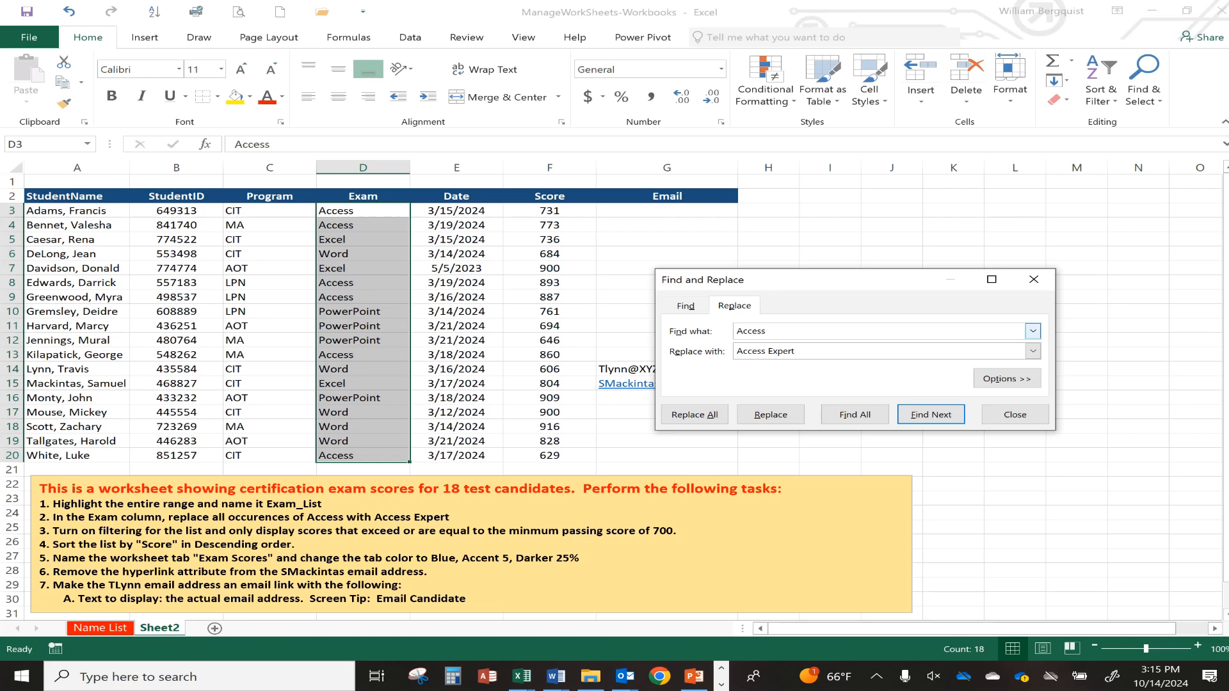
drag(779, 331, 691, 324)
text(Access)
key(Tab)
text(Access Exper)
click(693, 416)
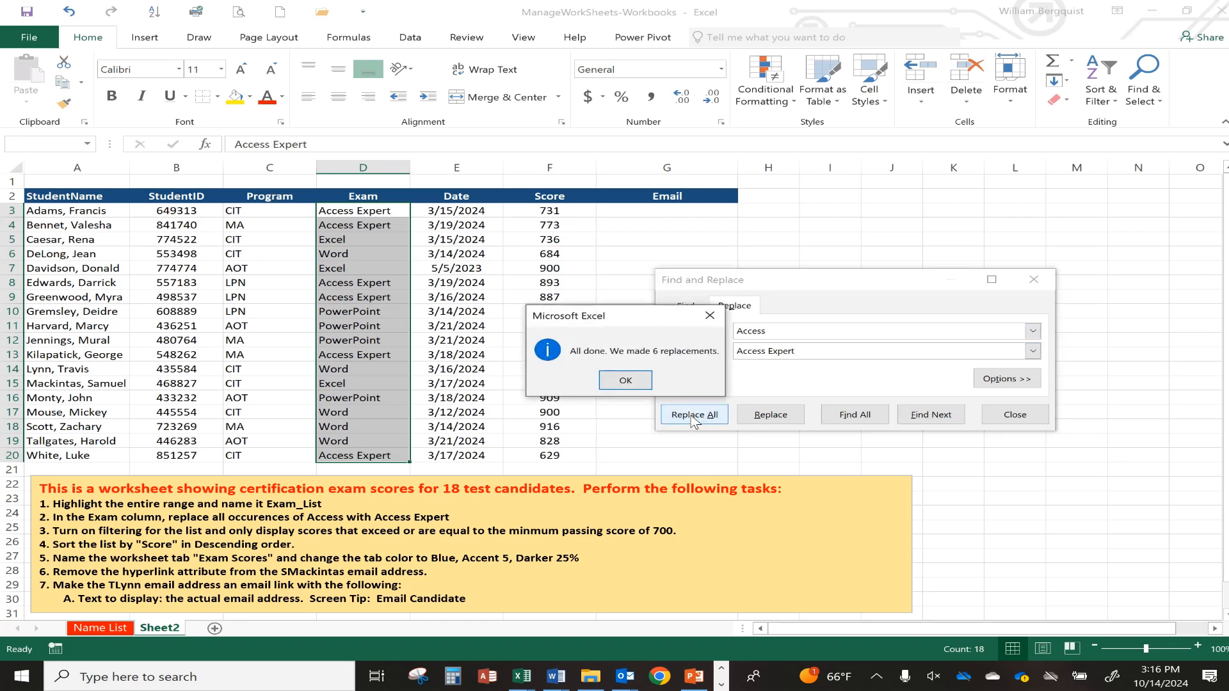
click(630, 385)
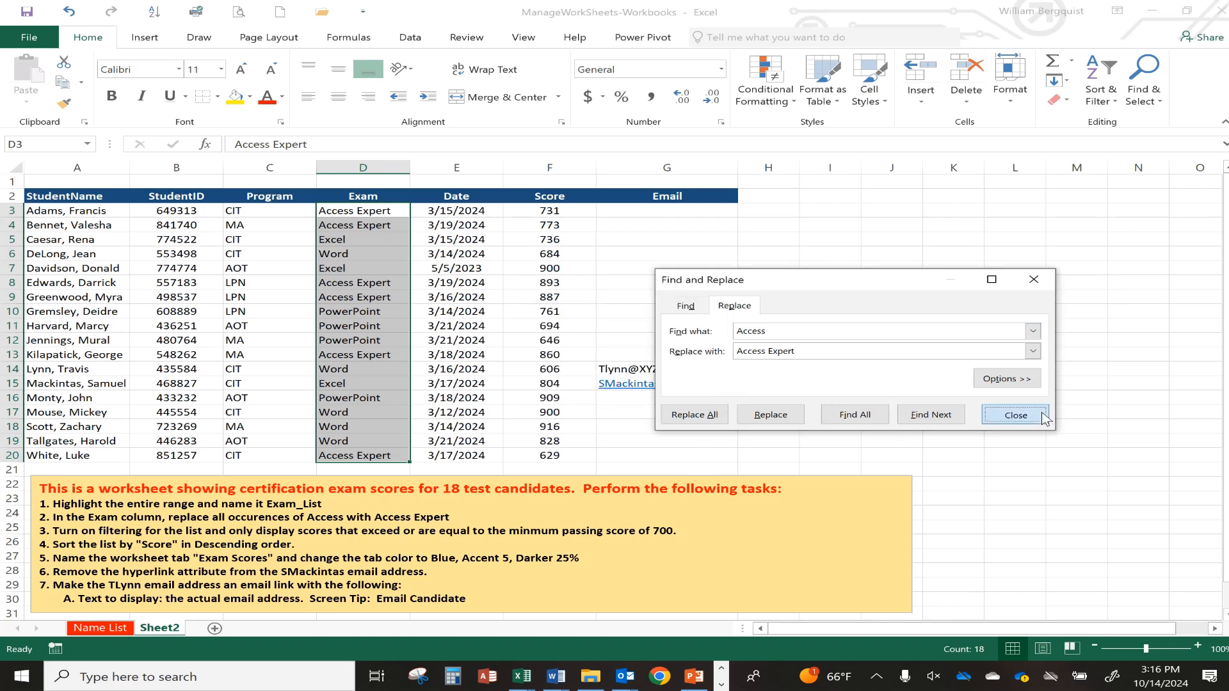
click(1016, 415)
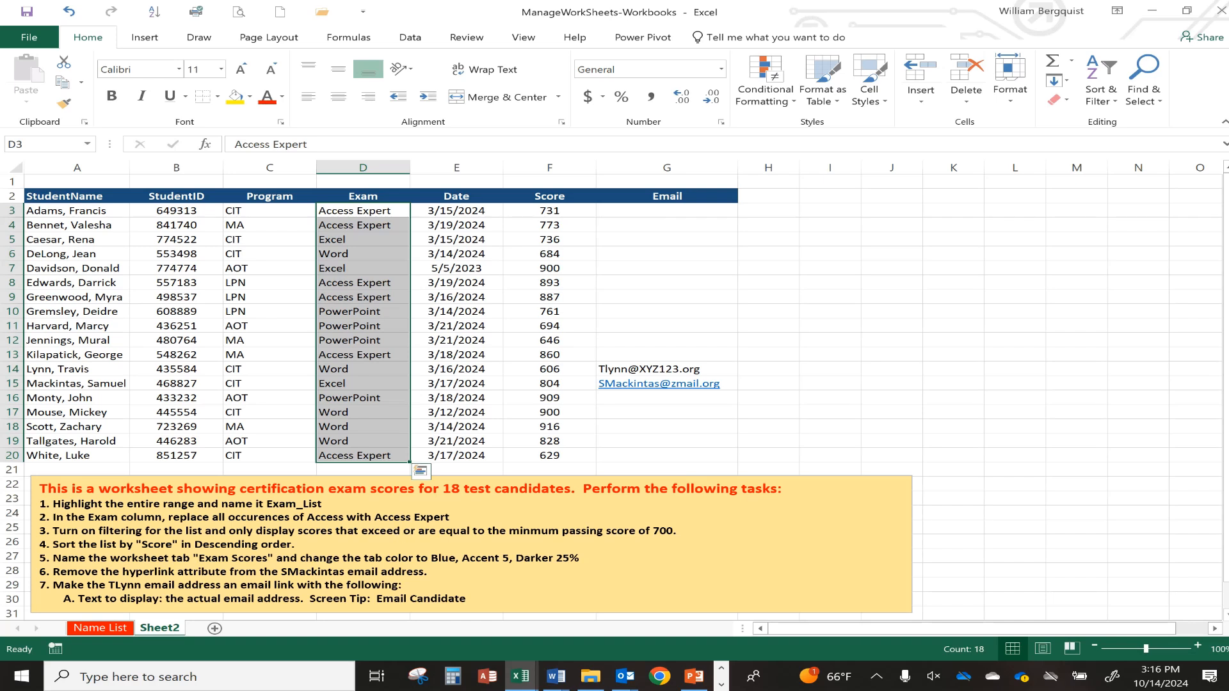
Turn on AutoFilter for the exam scores list.
click(550, 240)
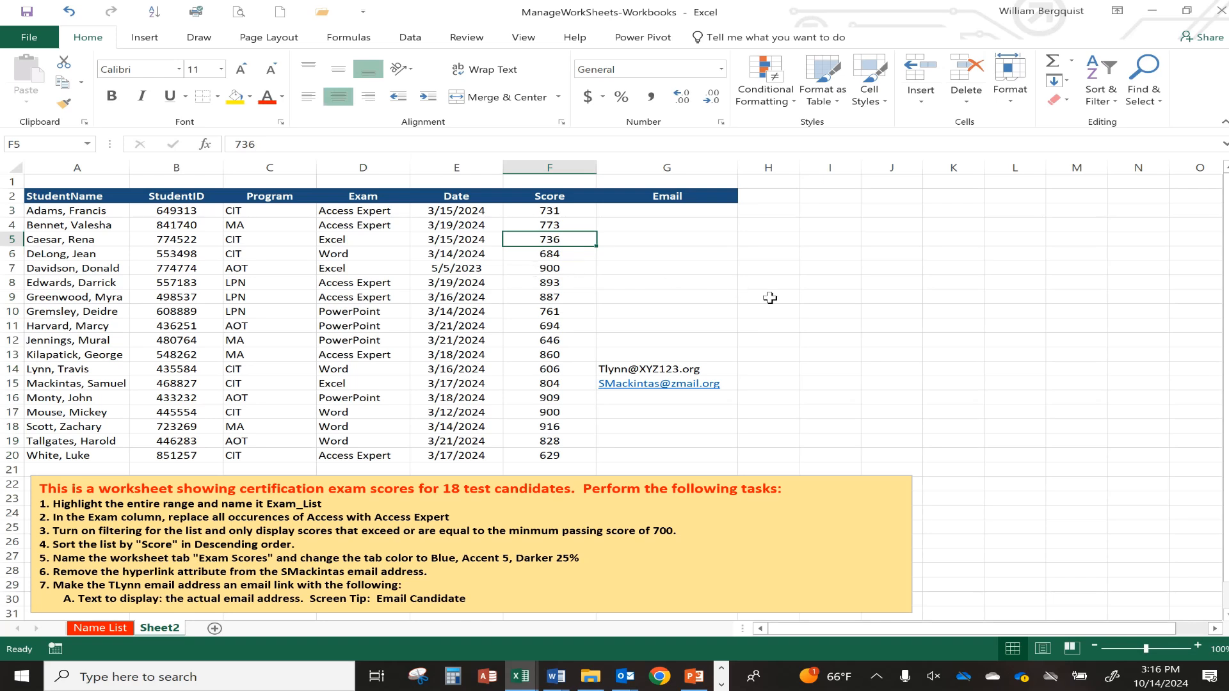
click(1108, 97)
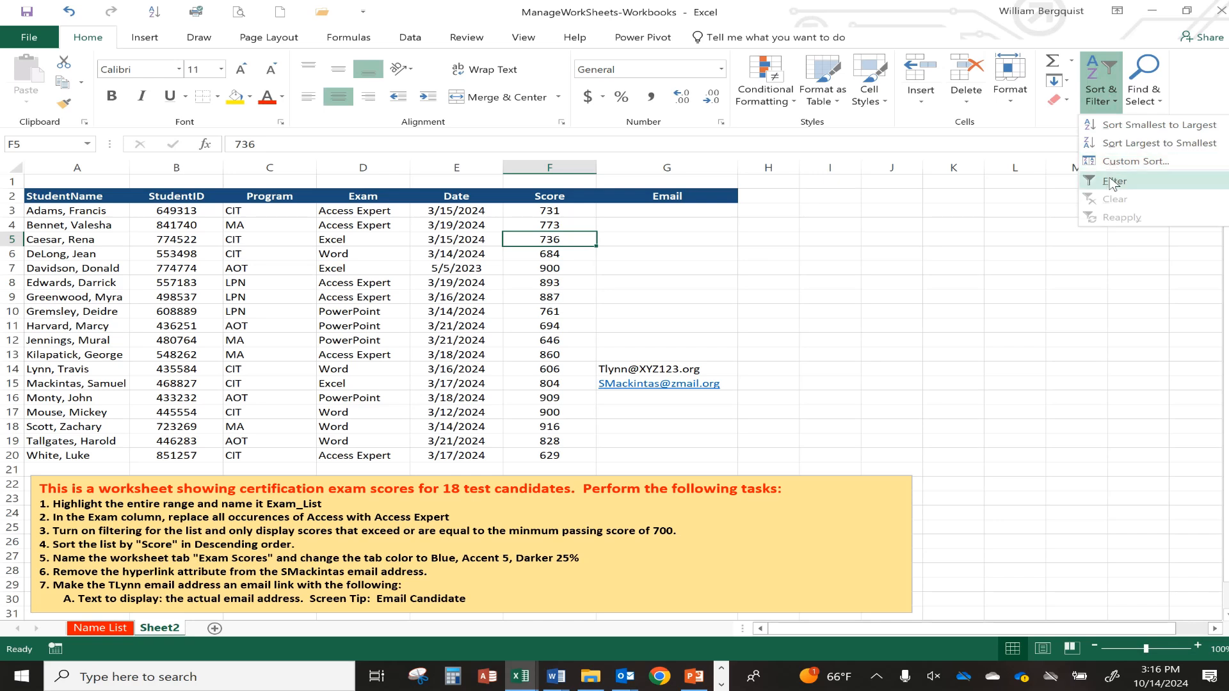
click(1113, 183)
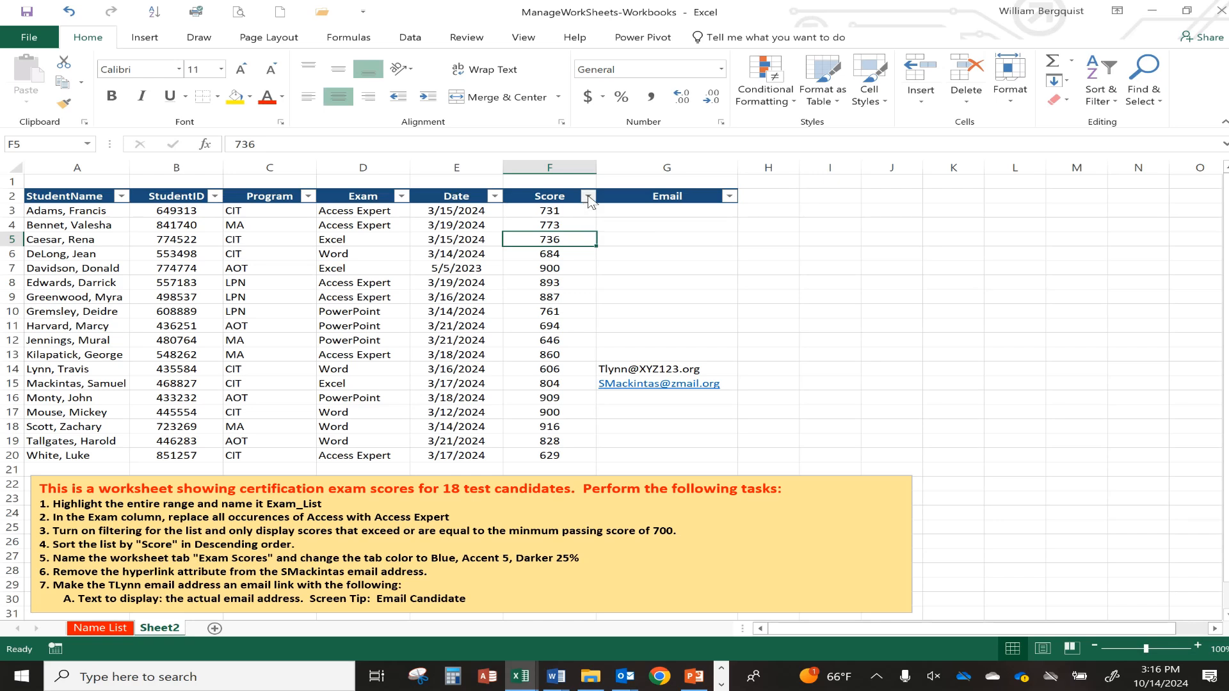
Filter the Score column to values greater than or equal to 700.
click(589, 197)
mouse_move(487, 309)
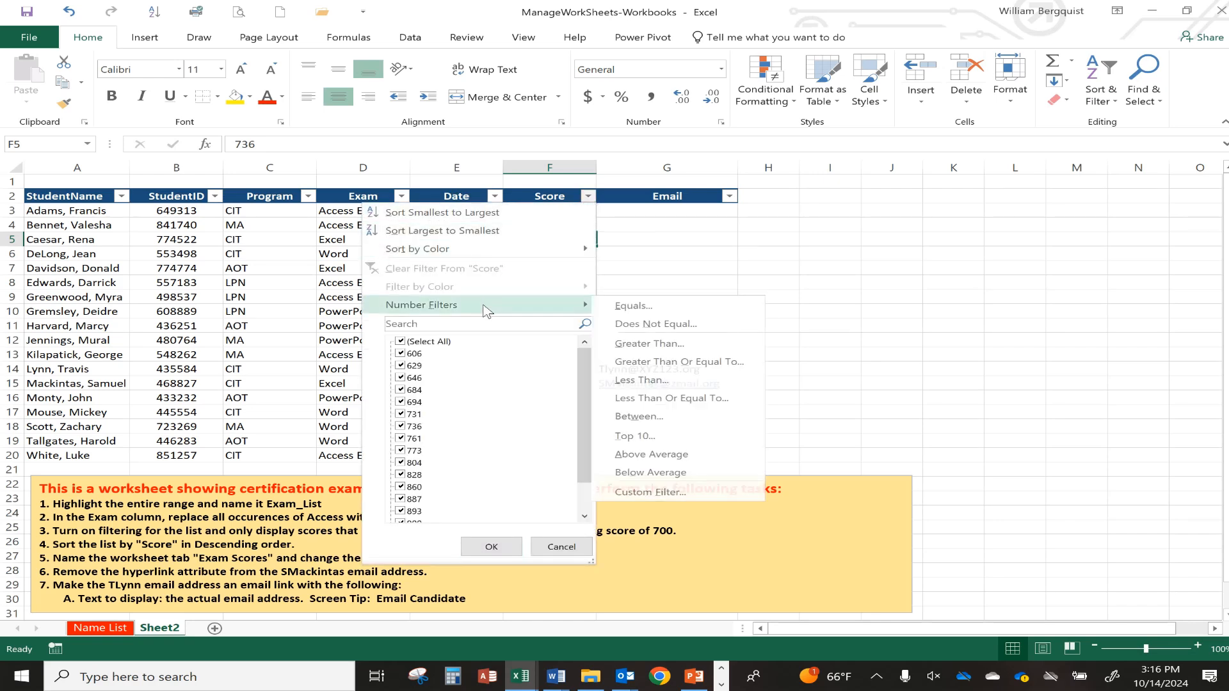
click(666, 363)
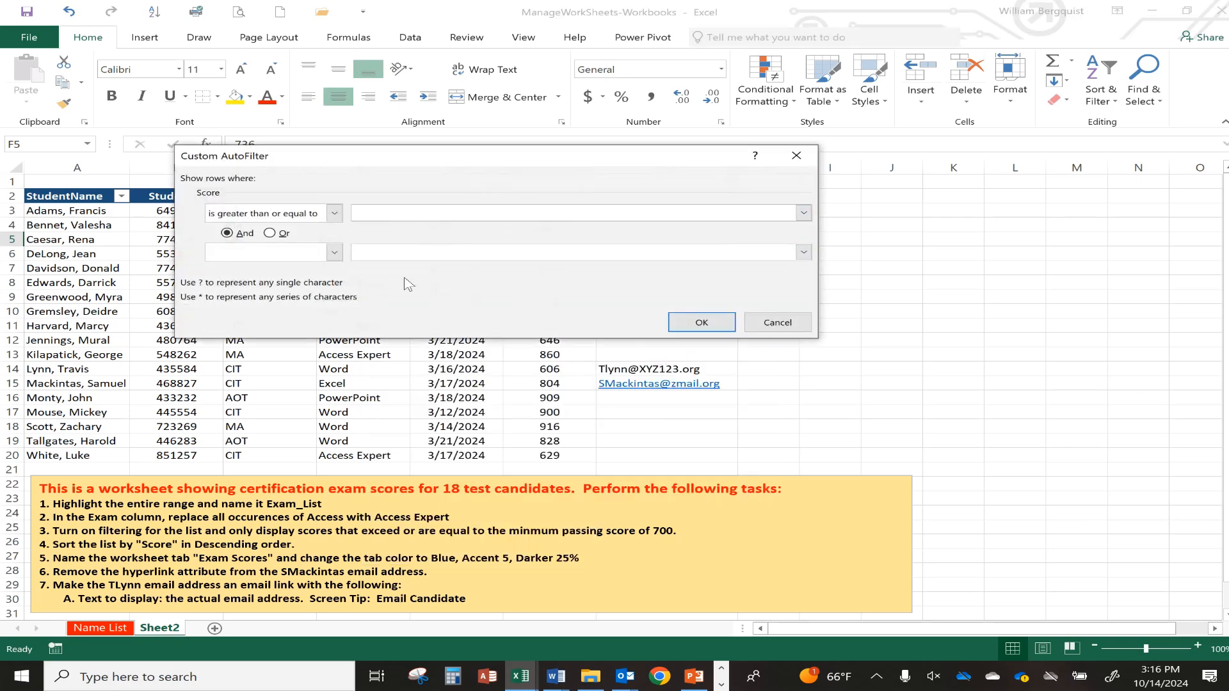
text(700)
click(700, 321)
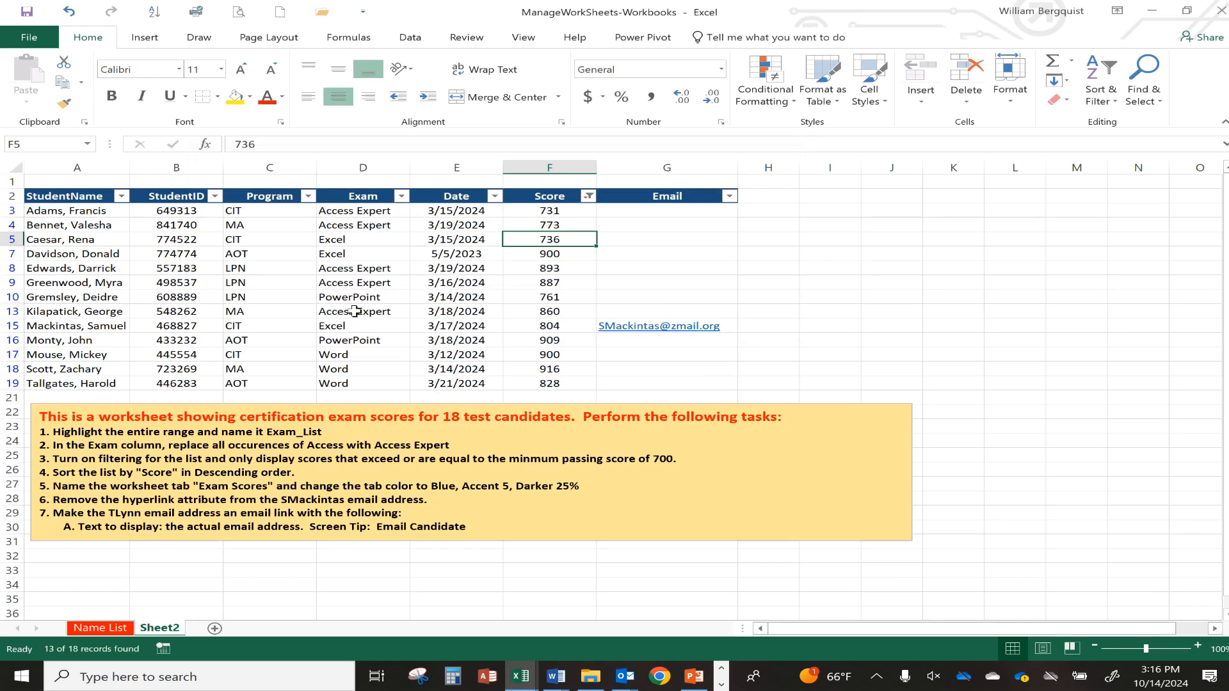
Clear the Score filter to show all 18 rows, then sort scores largest to smallest.
click(1109, 96)
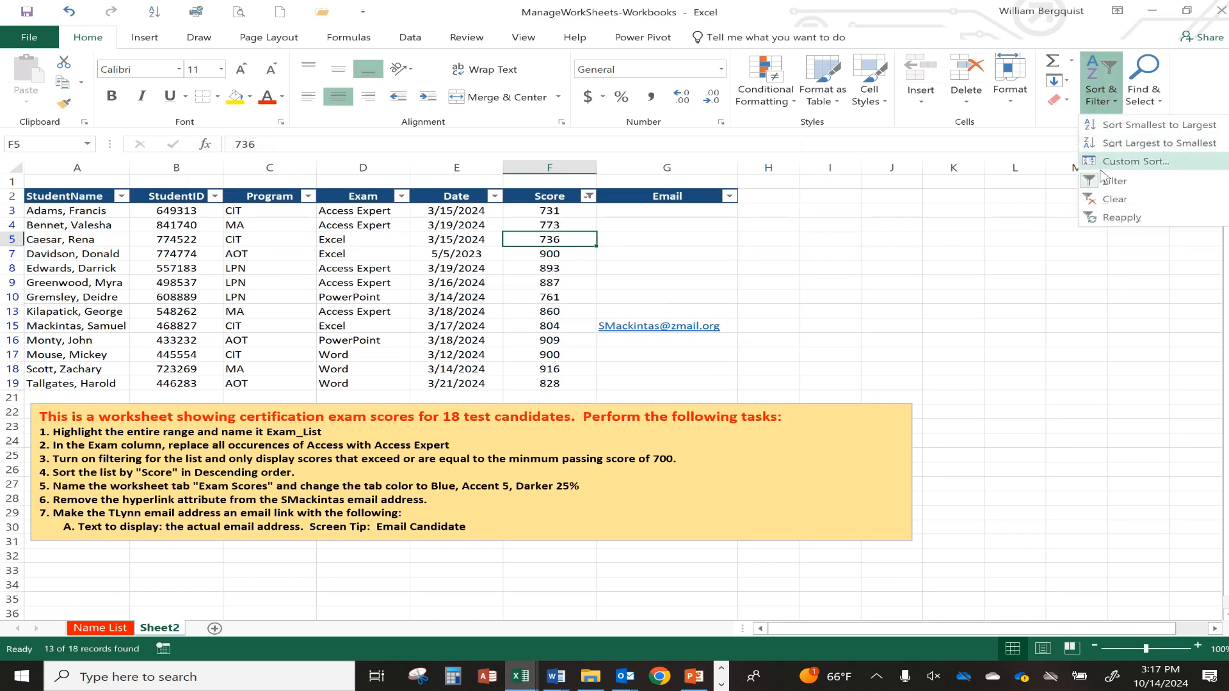
click(1098, 195)
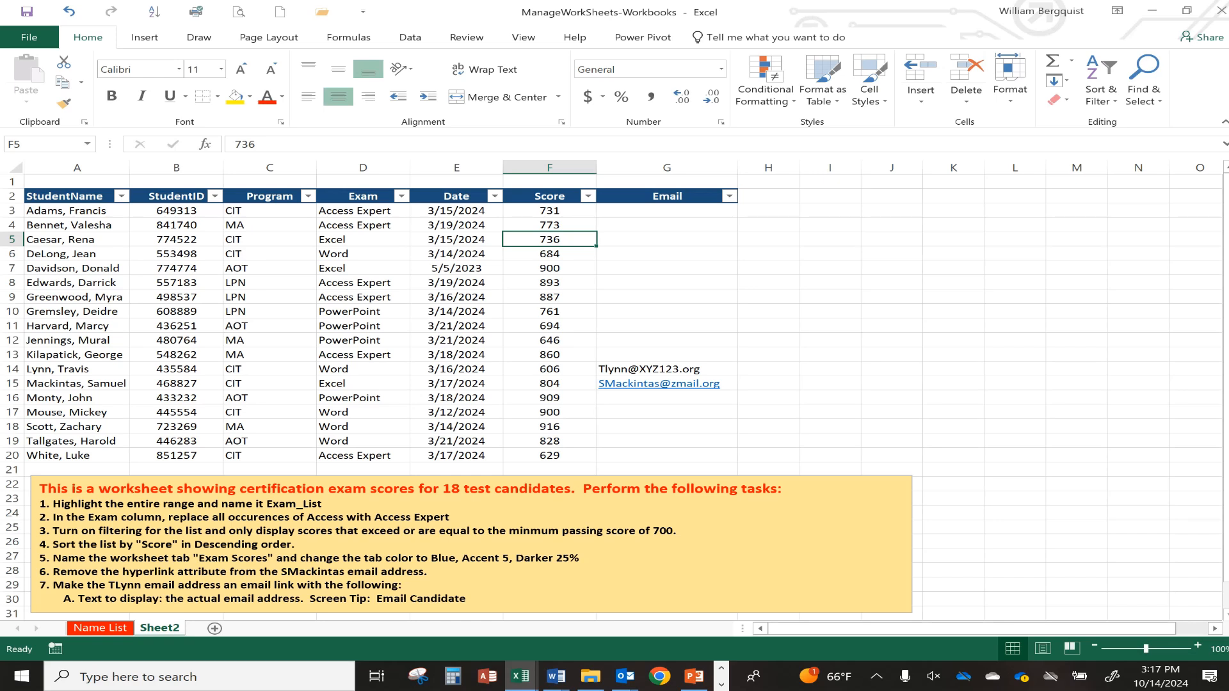
click(548, 269)
click(551, 285)
click(562, 239)
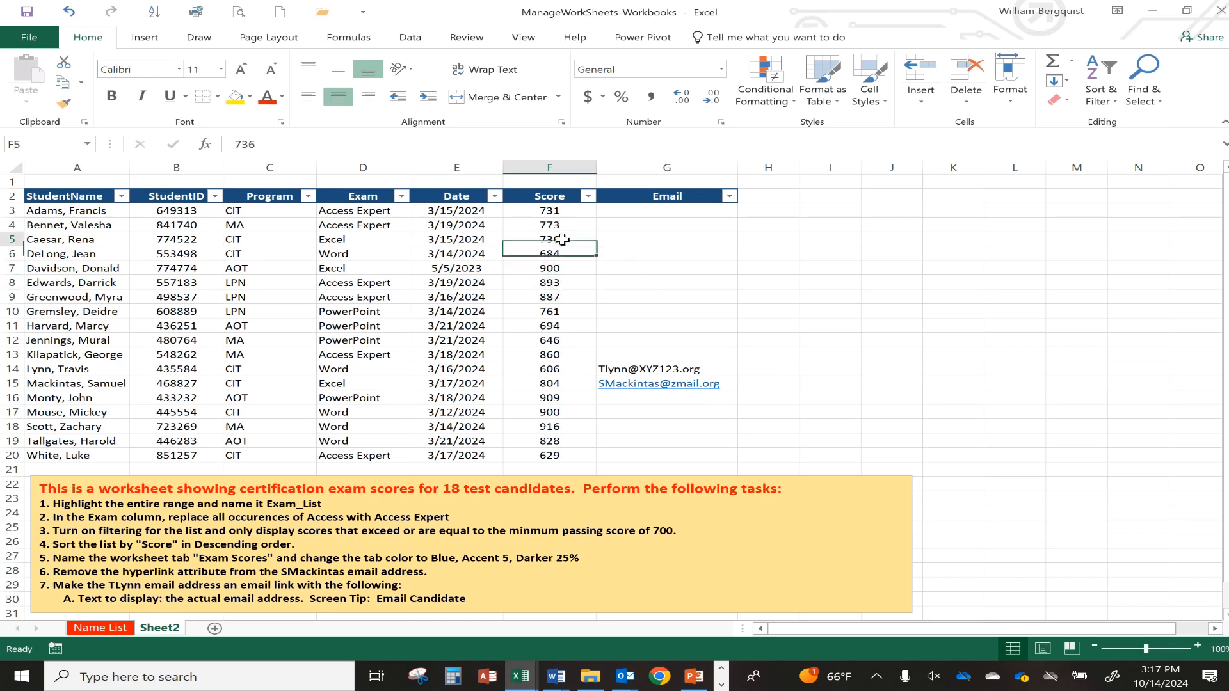
click(1103, 102)
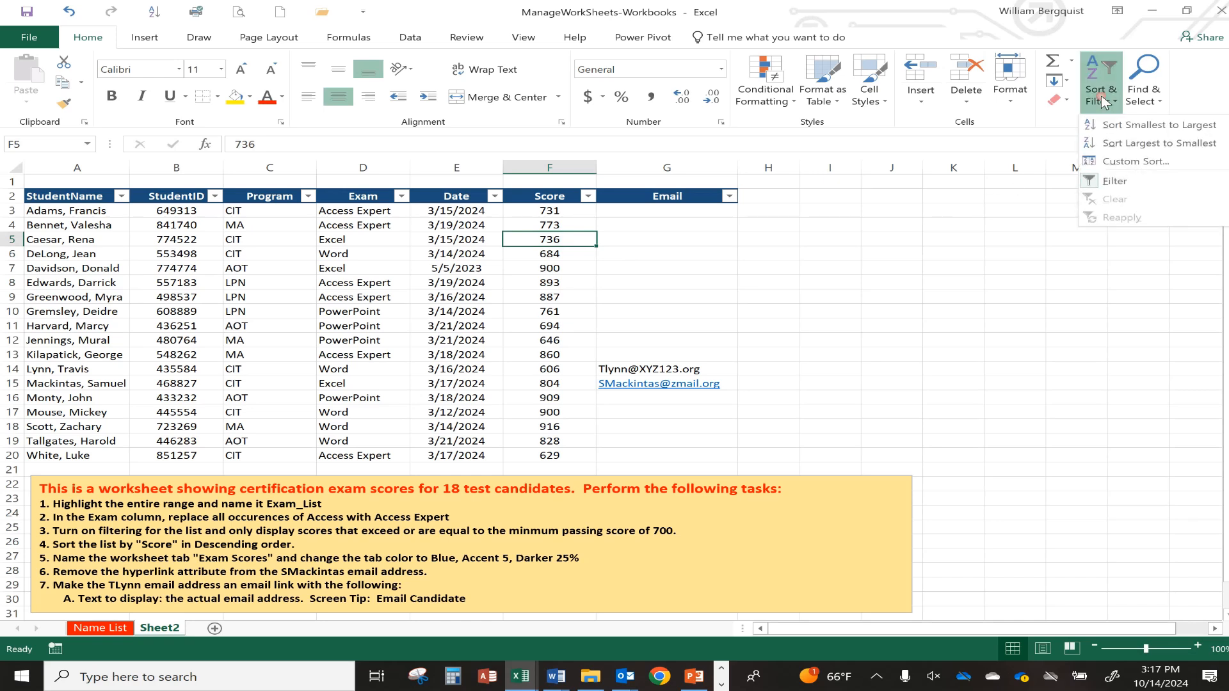
click(1143, 142)
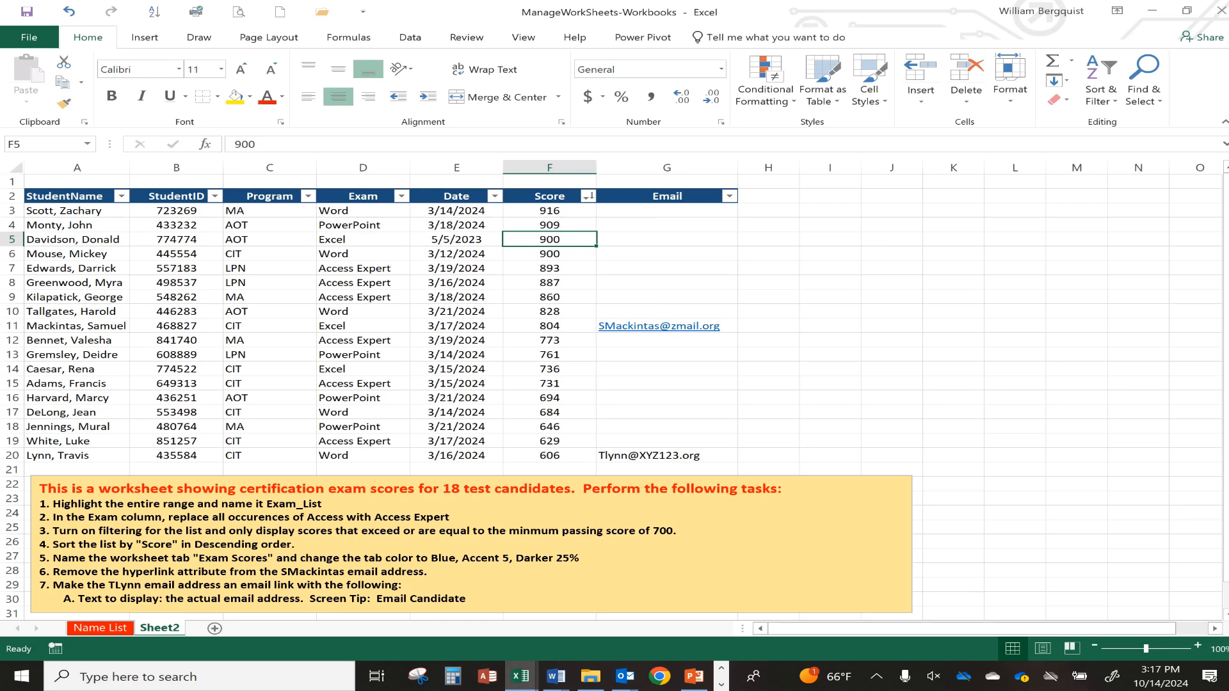
Rename the Sheet2 tab to 'Exam Scores'.
double_click(163, 628)
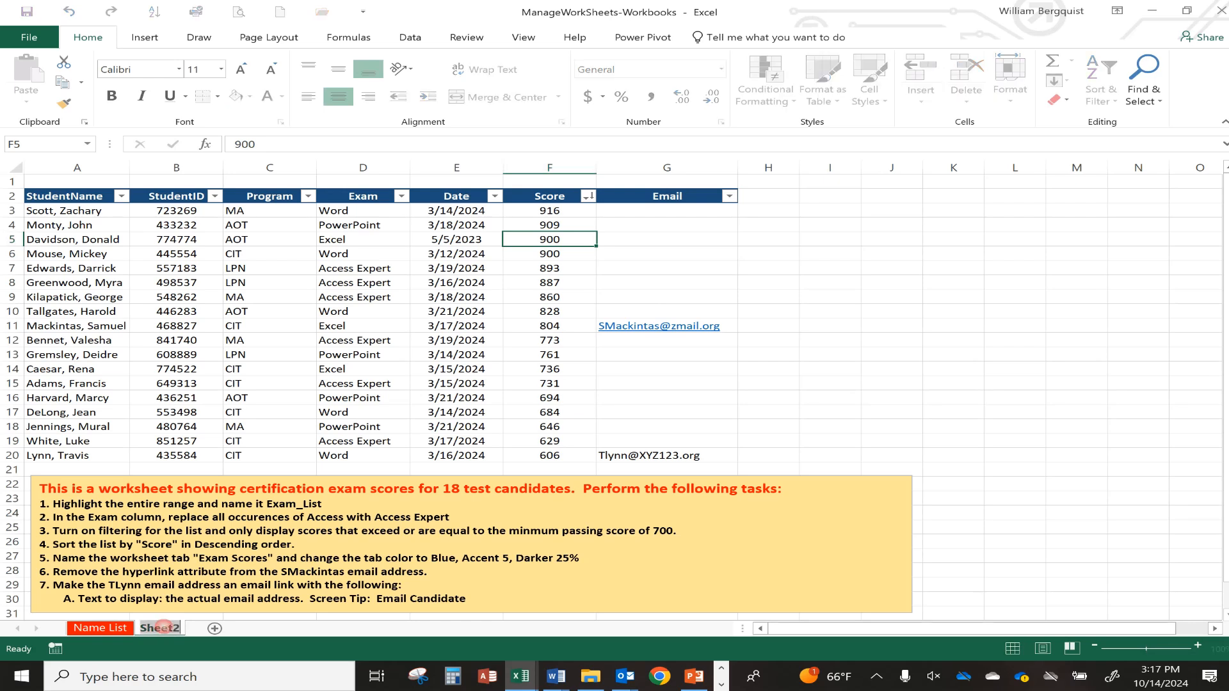
text(Exam Scores)
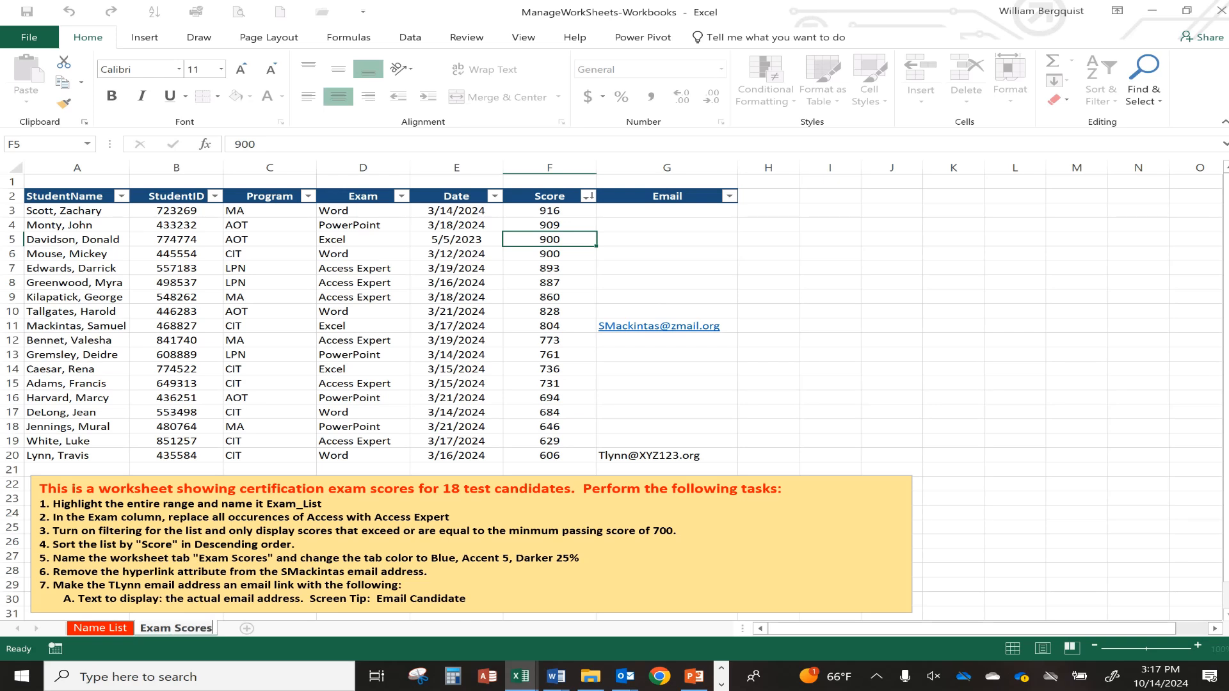
key(Return)
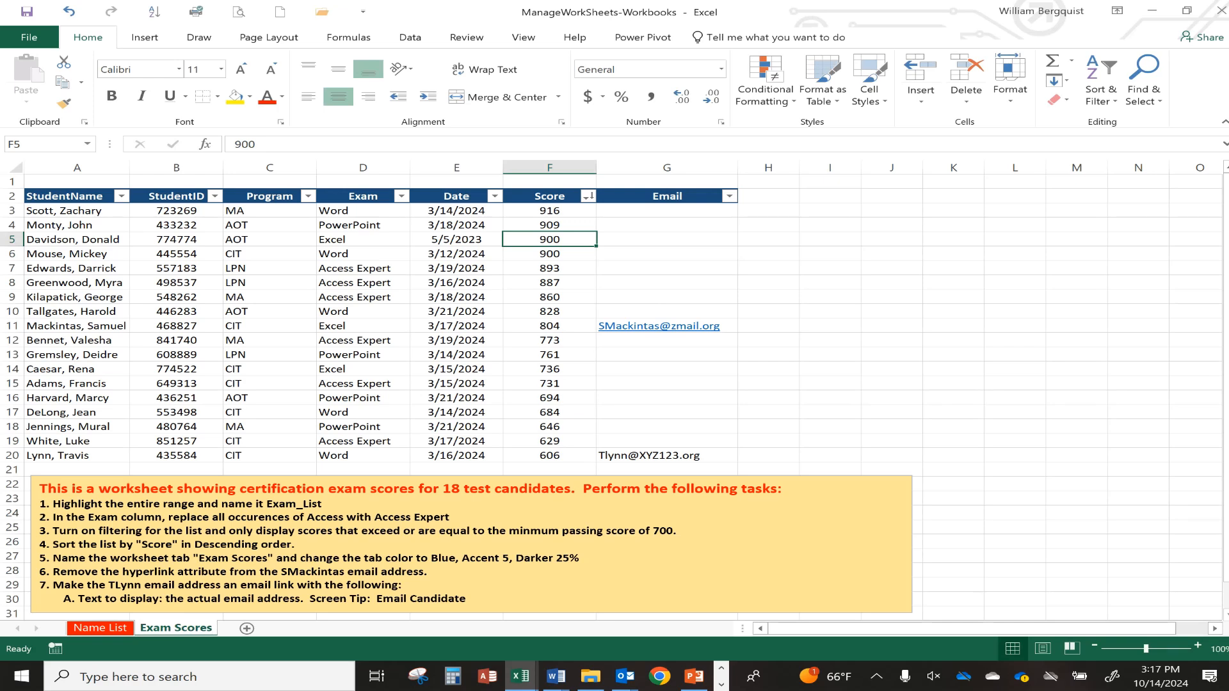
Colour the Exam Scores tab Blue, Accent 5, Darker 25%, then view Name List to check it.
right_click(182, 628)
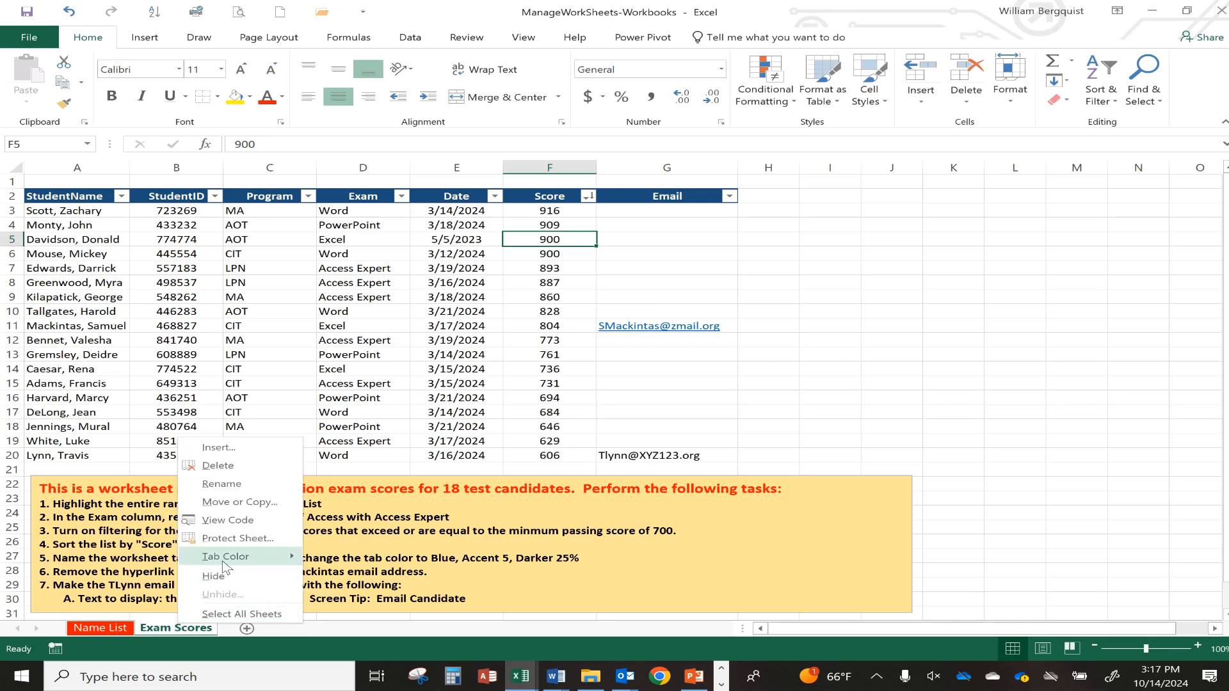
mouse_move(229, 561)
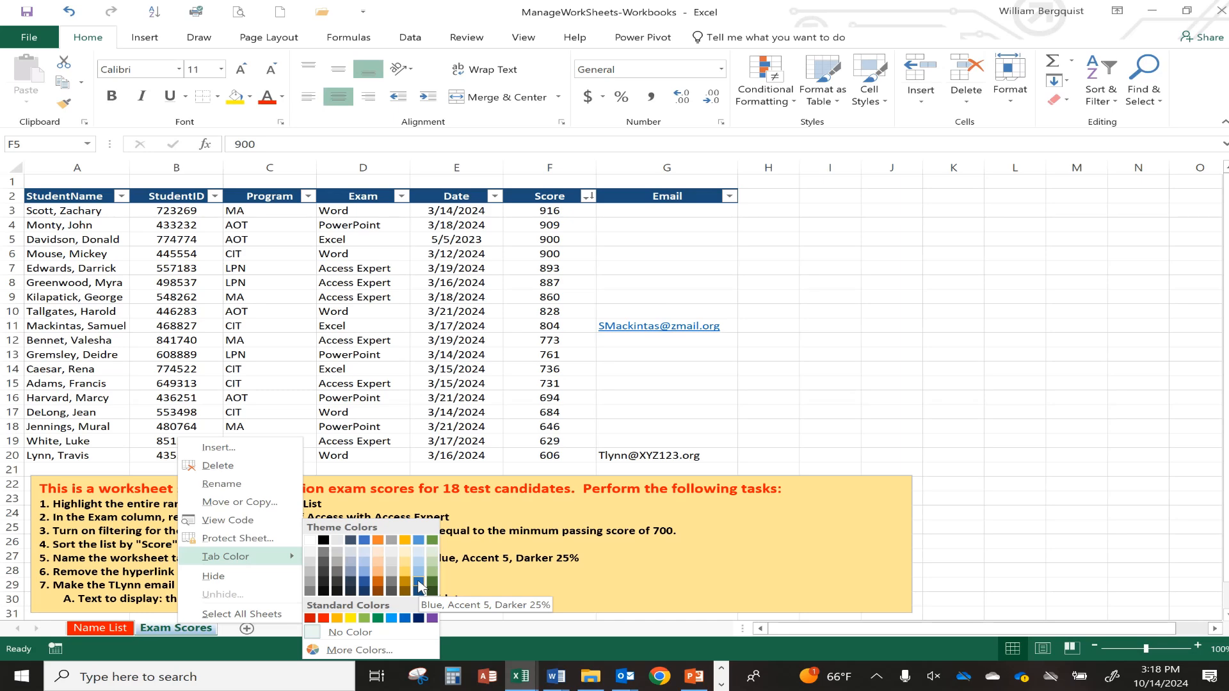
click(419, 585)
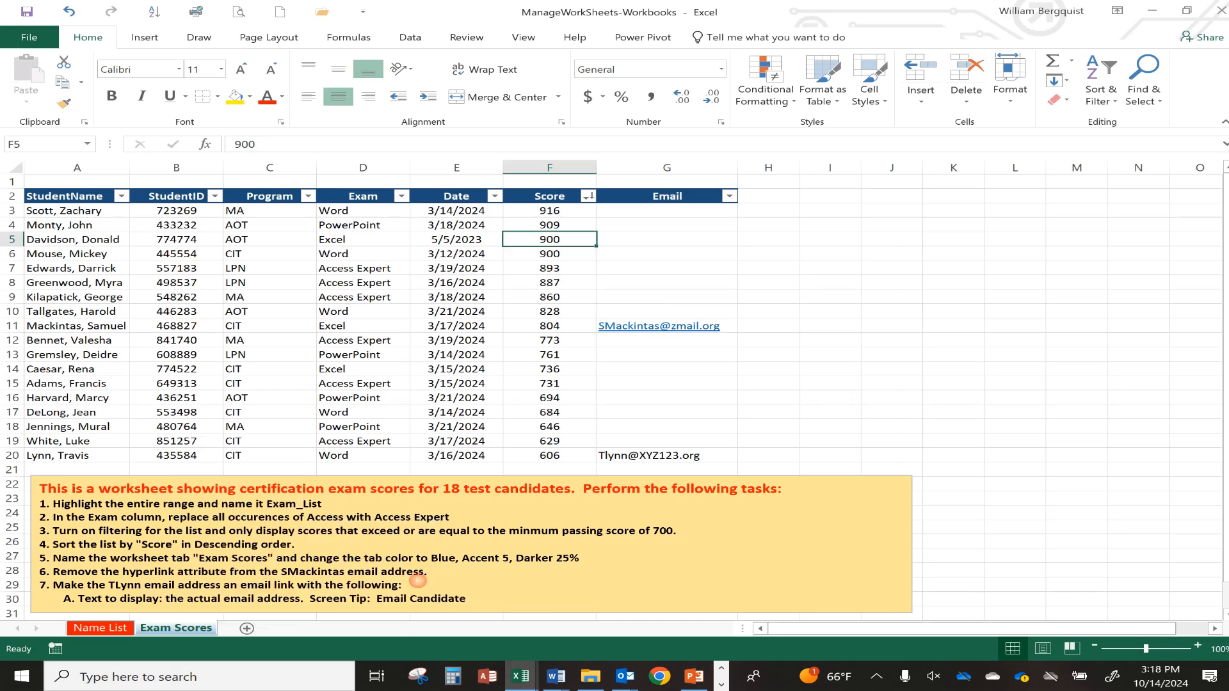
click(104, 629)
On the Exam Scores sheet, remove the hyperlink from the email address in cell G11.
click(171, 629)
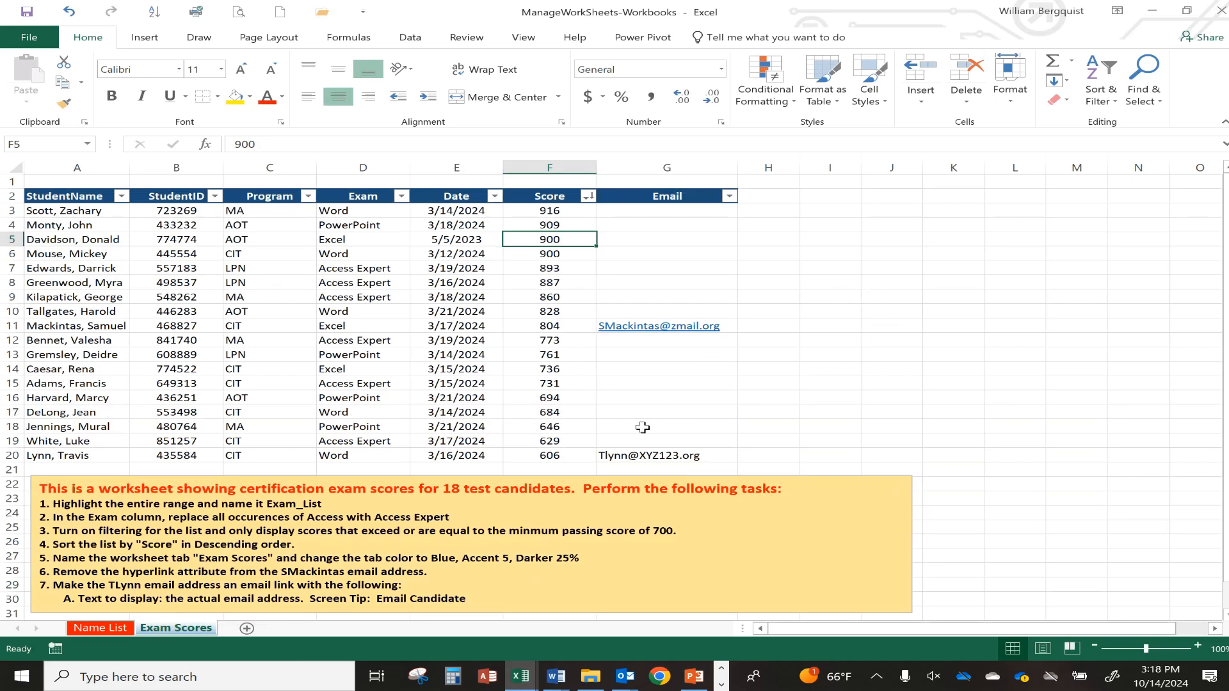
right_click(628, 331)
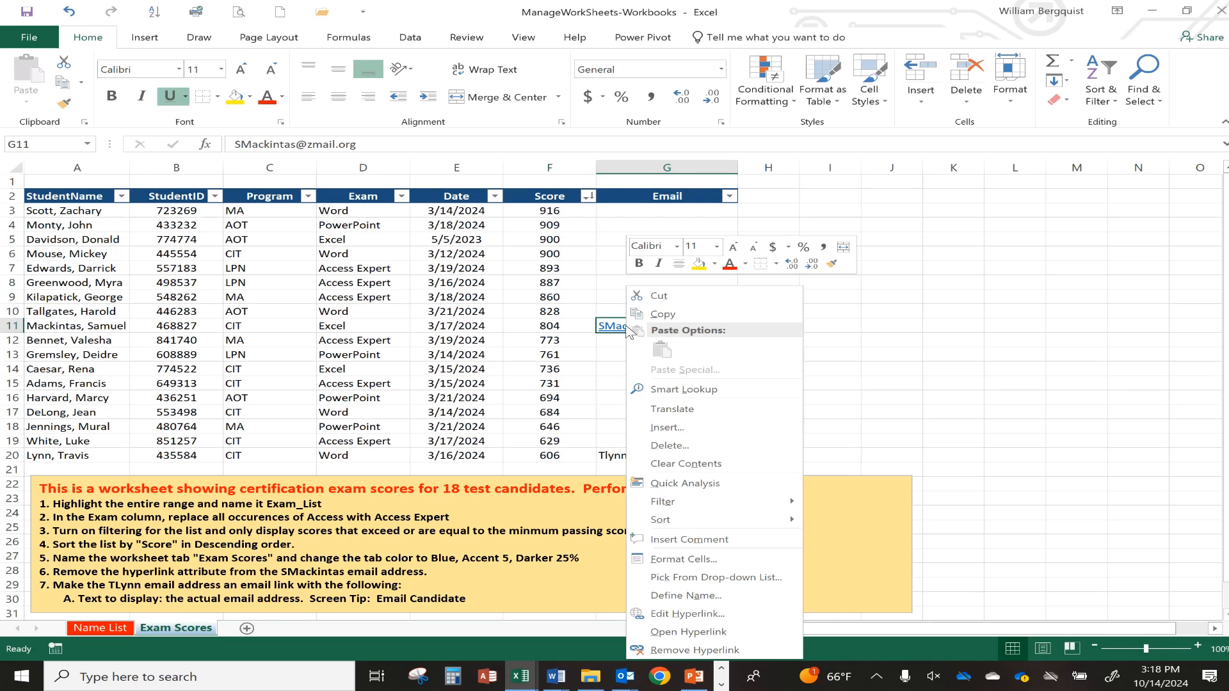
click(670, 652)
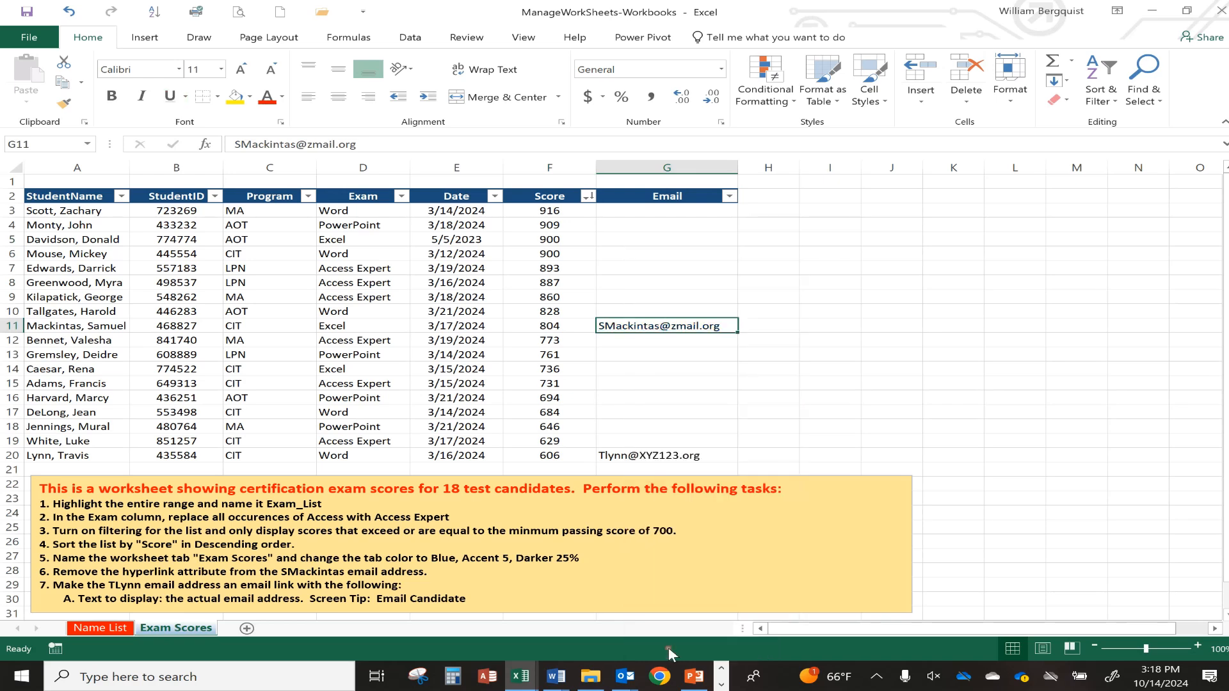
click(689, 384)
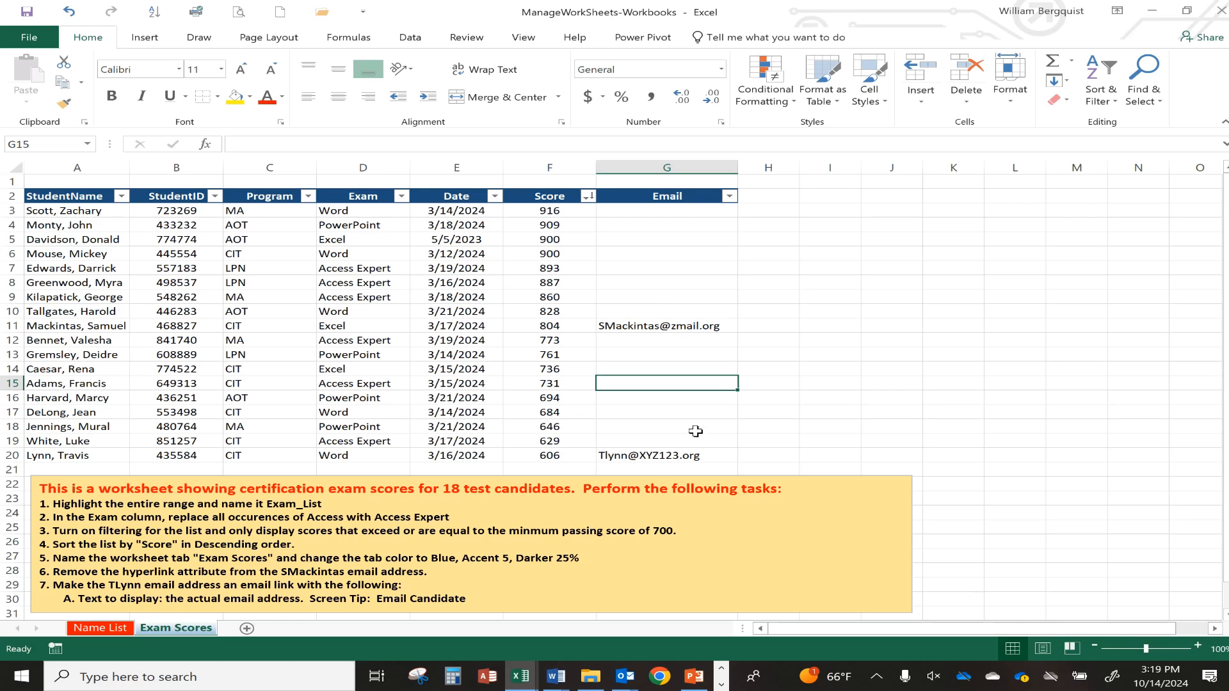
Add an e-mail link to cell G20 and enter the candidate's email address.
click(669, 454)
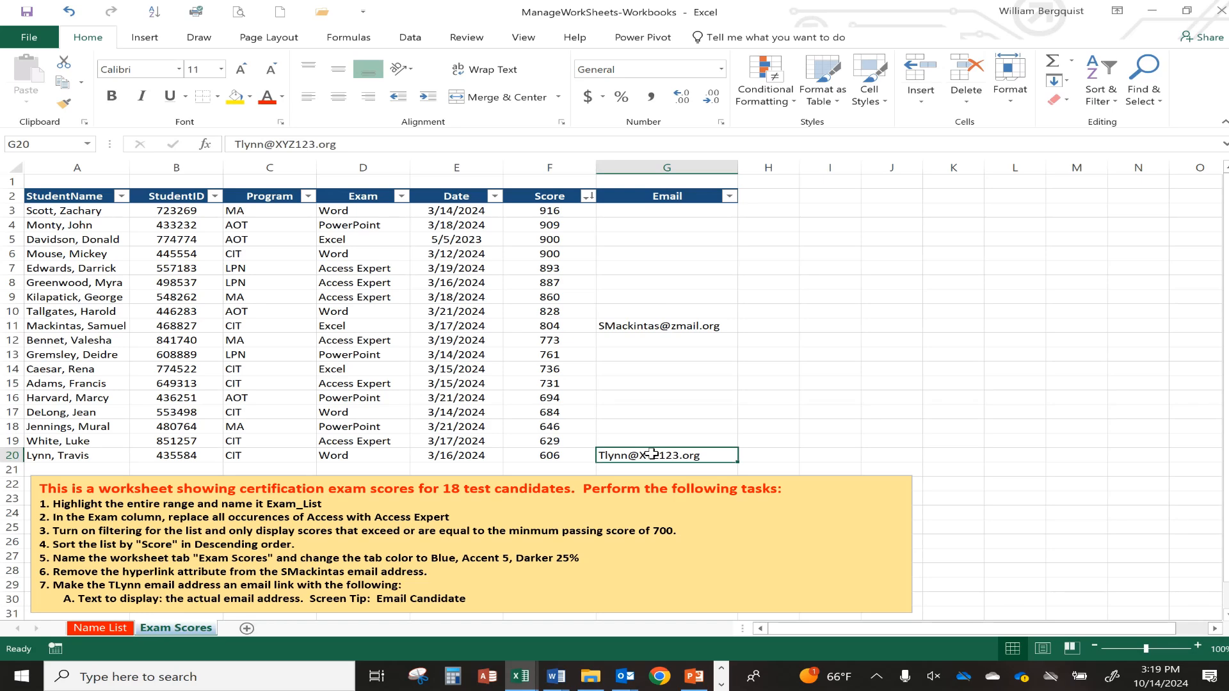
right_click(653, 455)
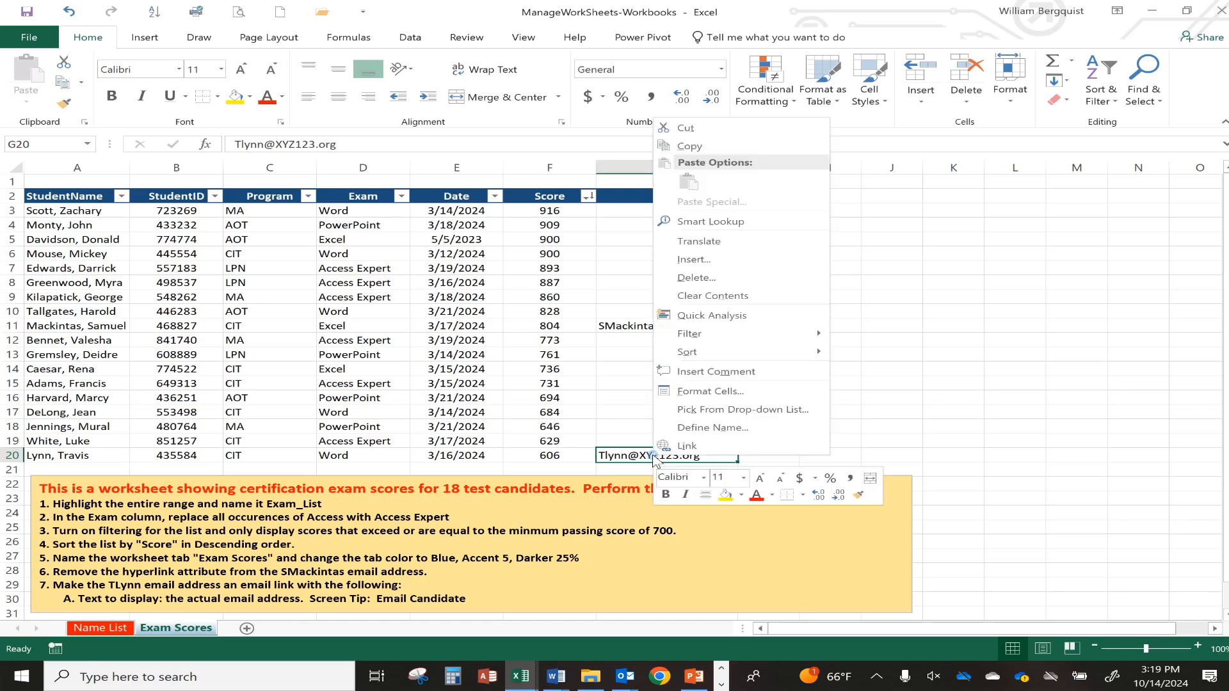
click(680, 447)
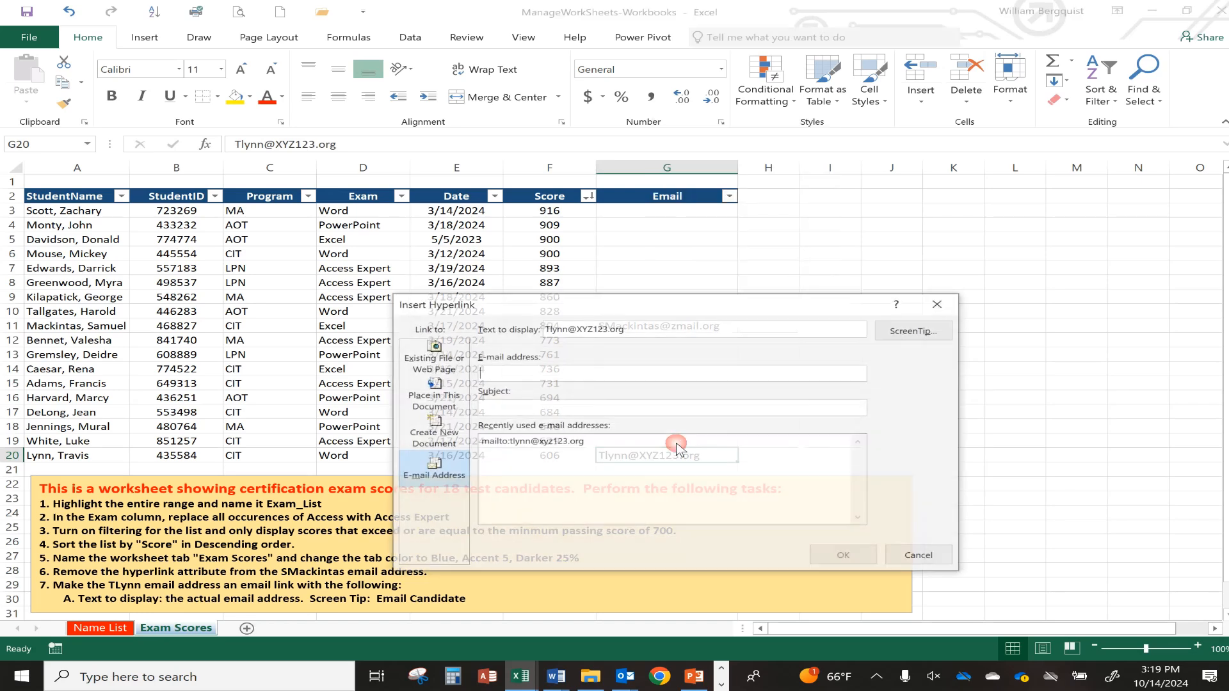
drag(611, 303, 767, 148)
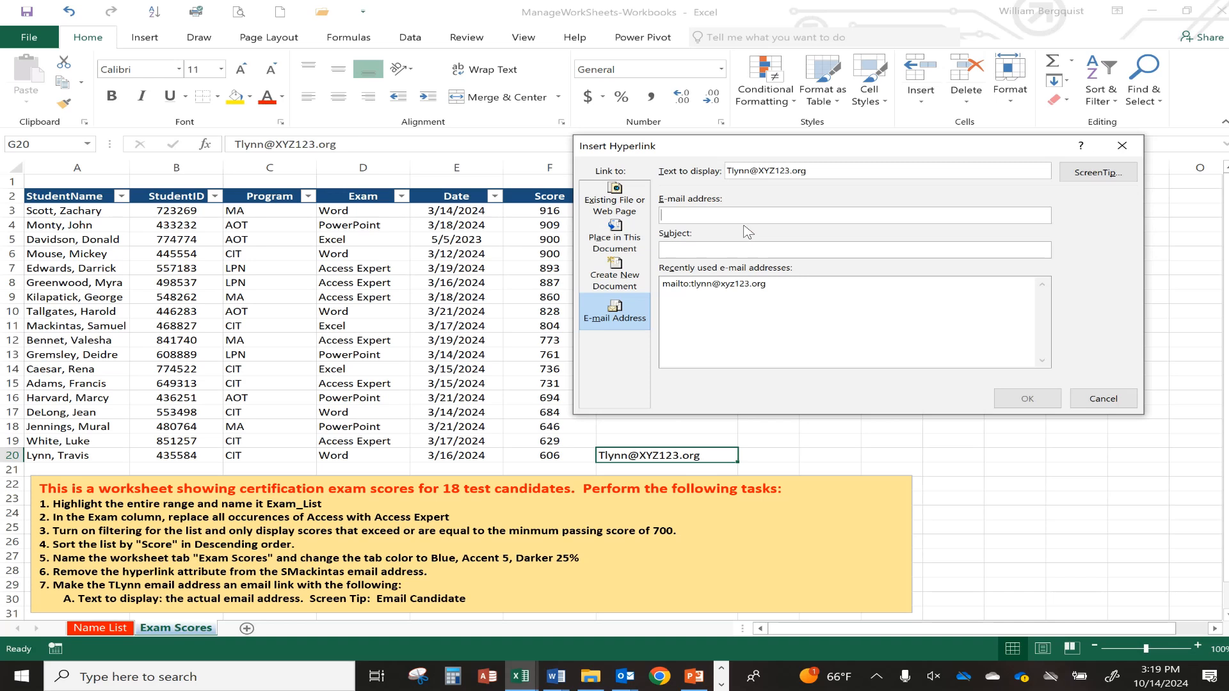
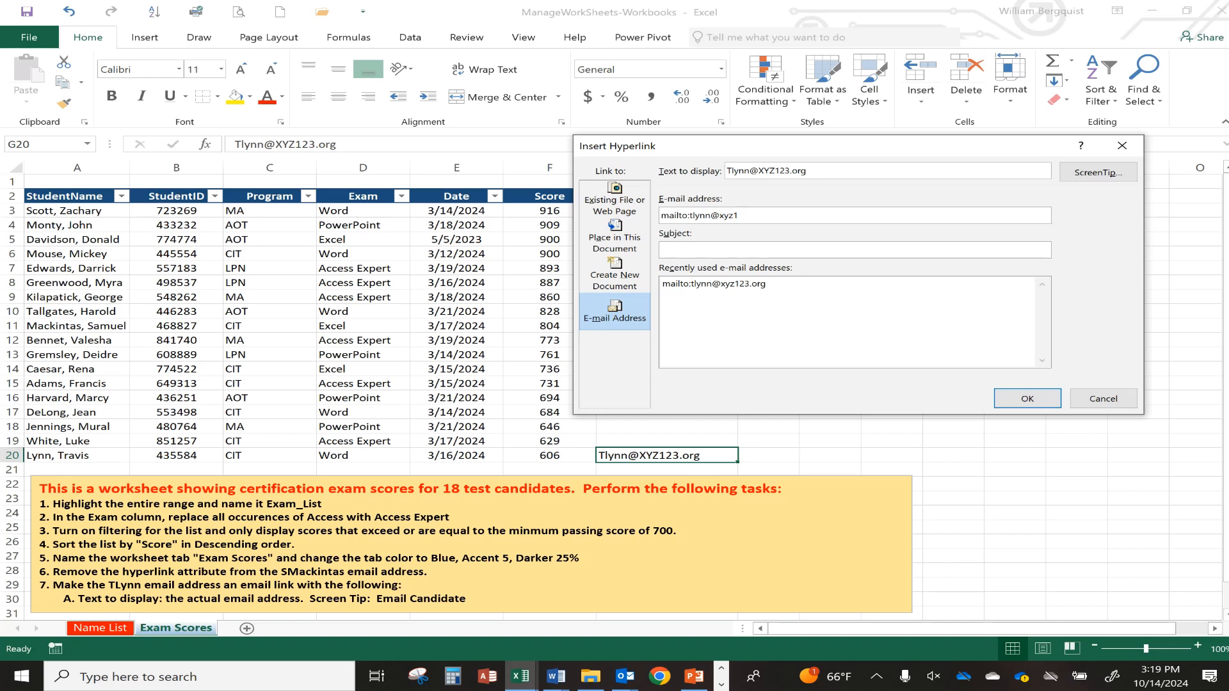
Give the G20 email link the ScreenTip 'Email Candidate' and apply it.
click(1095, 173)
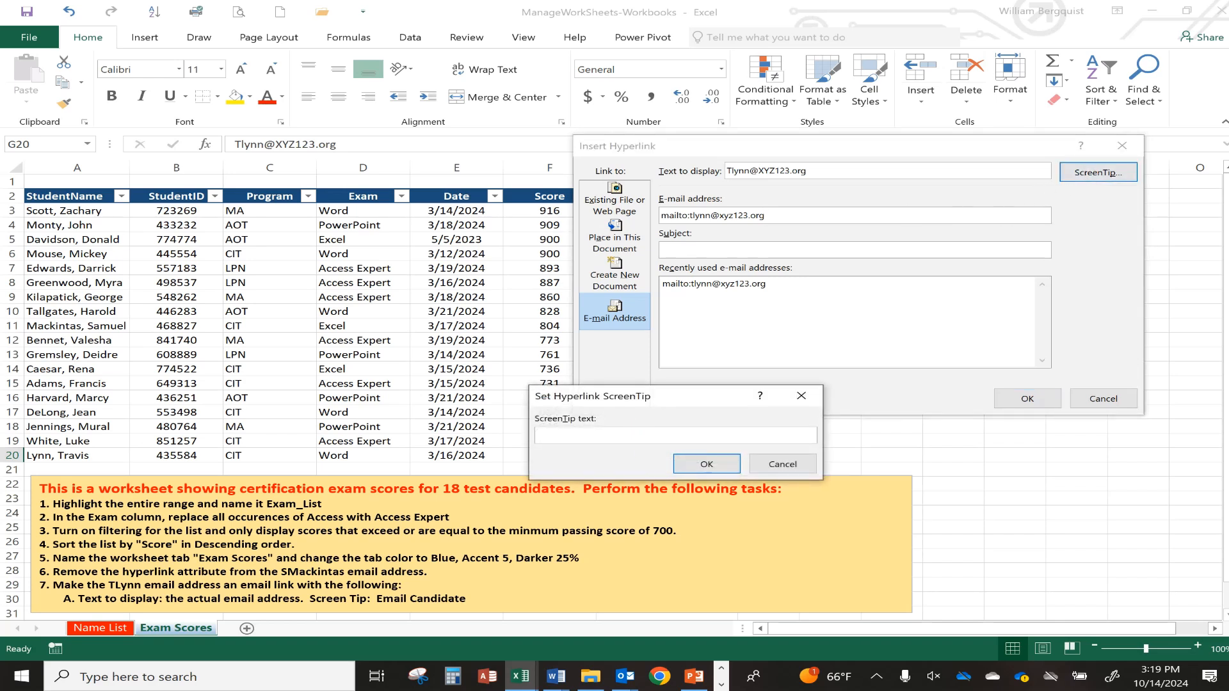
text(Email Candidate)
click(708, 464)
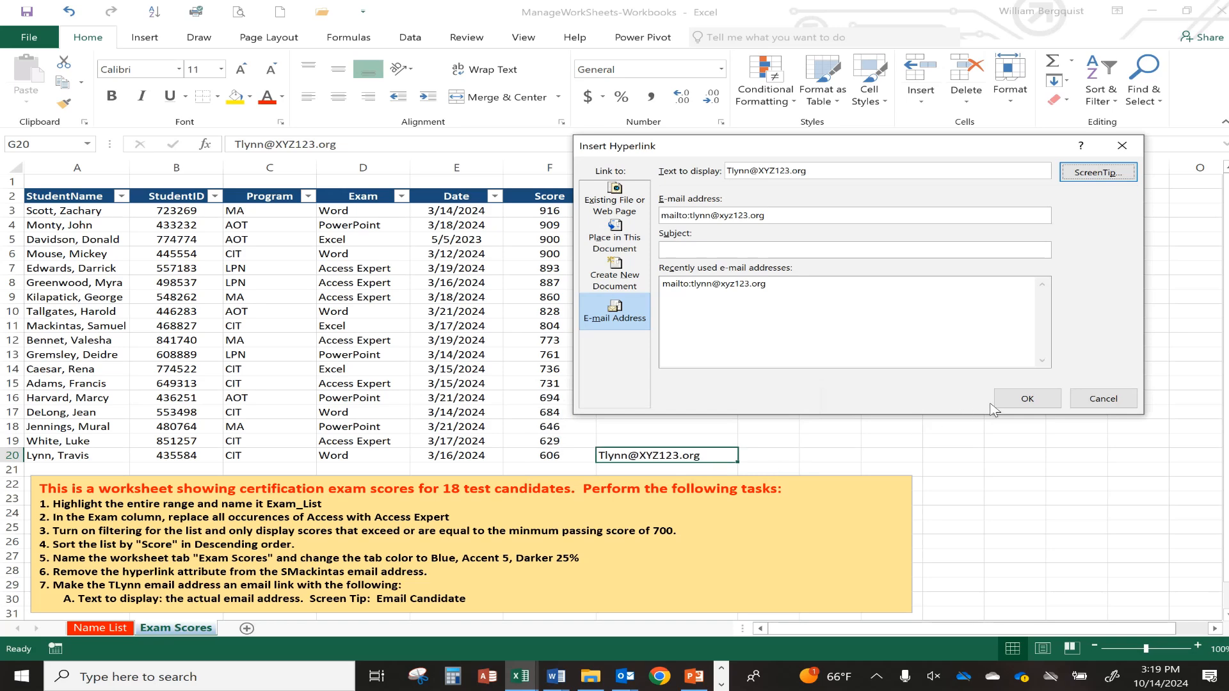
click(1024, 398)
click(637, 412)
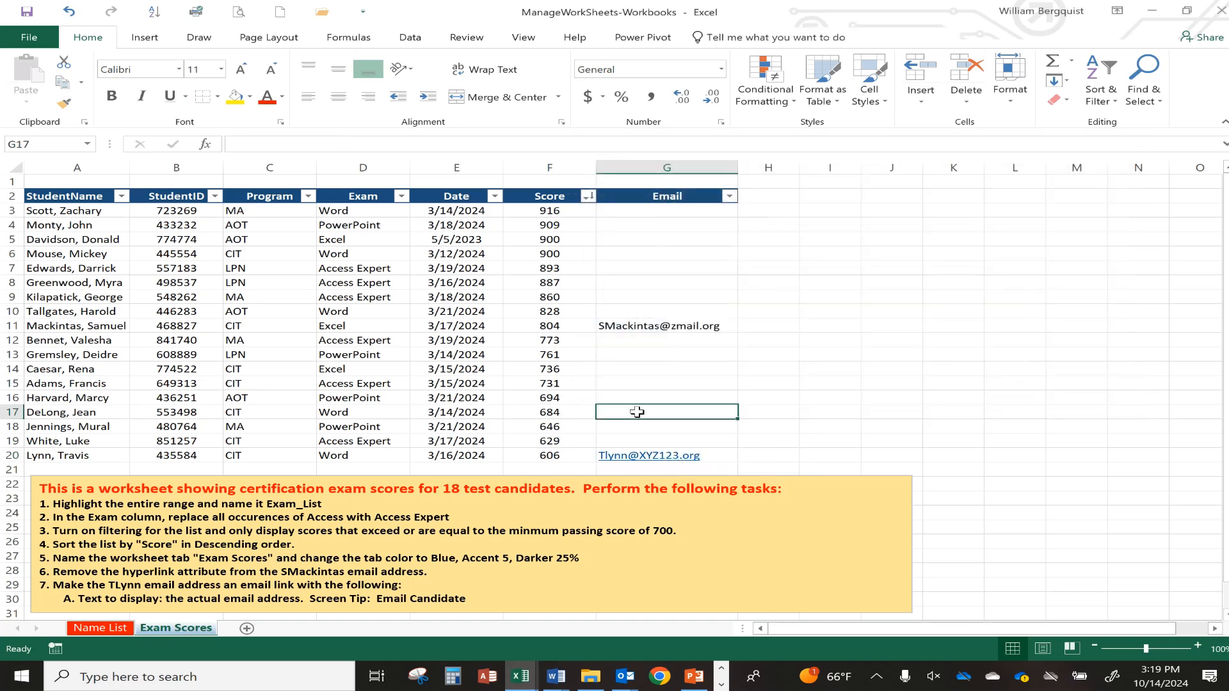
mouse_move(685, 459)
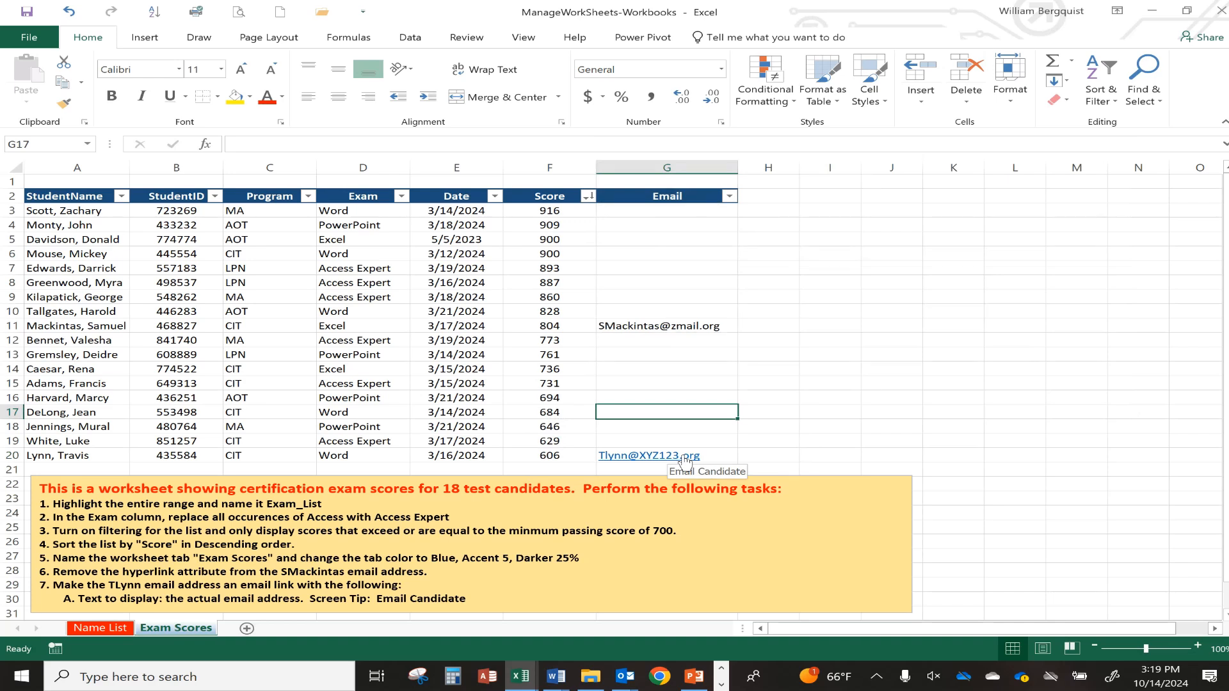
click(464, 383)
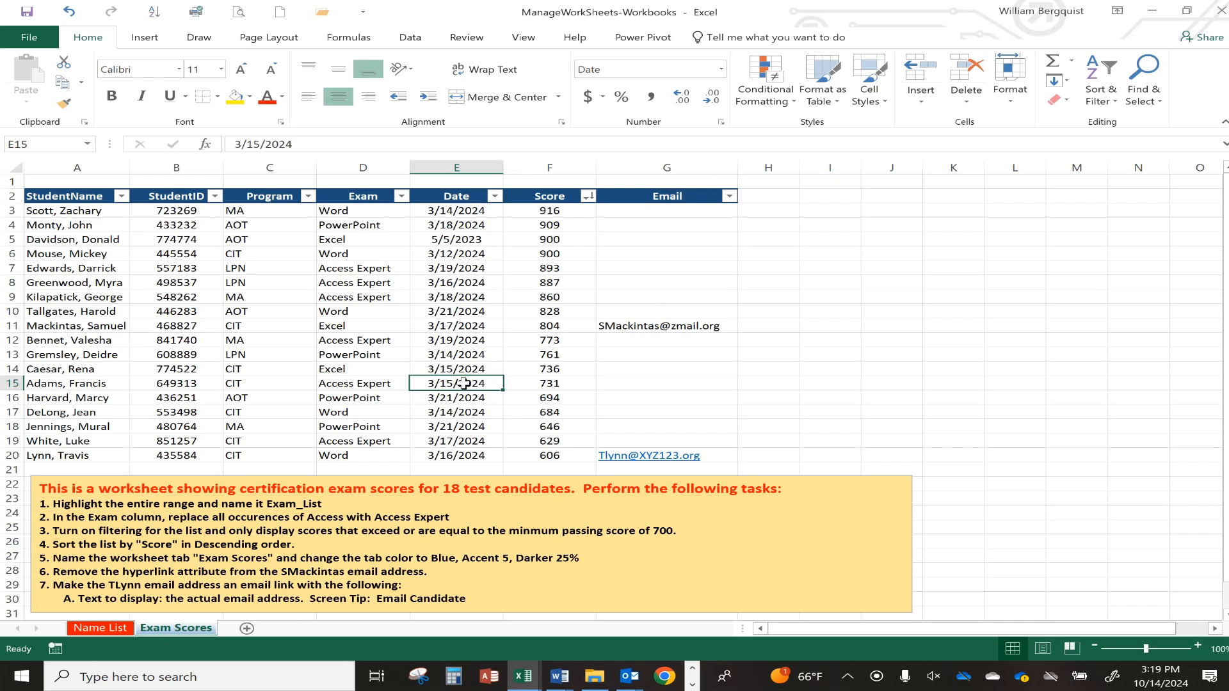
click(97, 629)
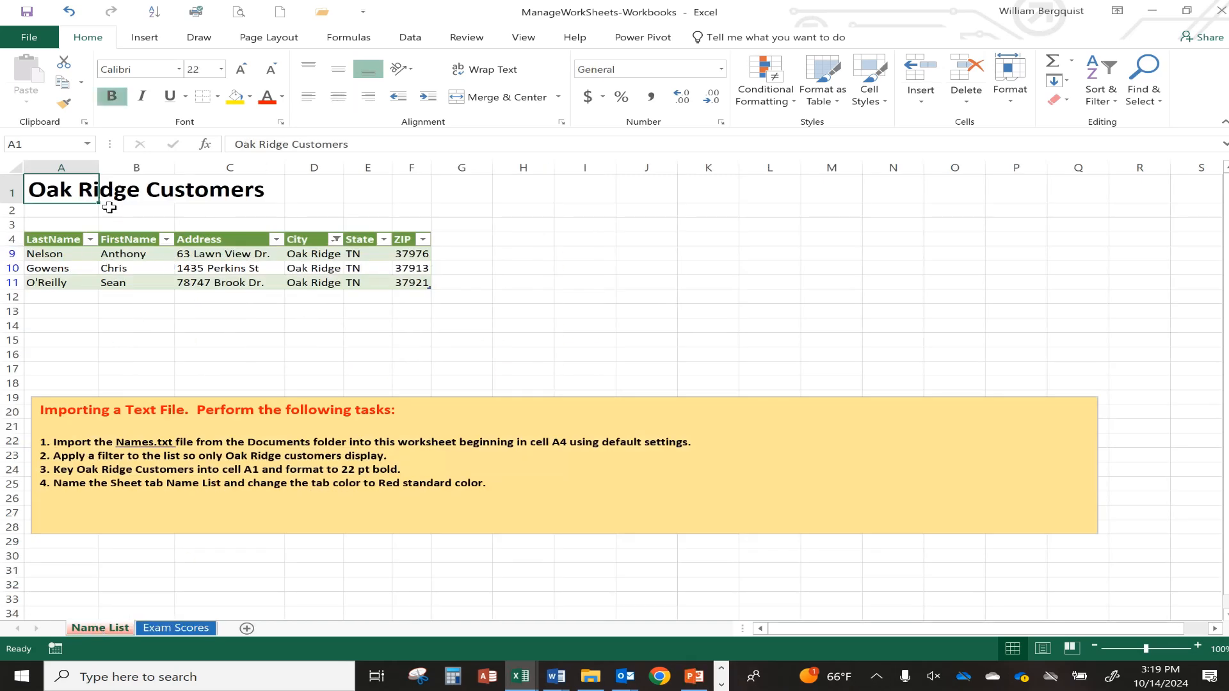
click(102, 269)
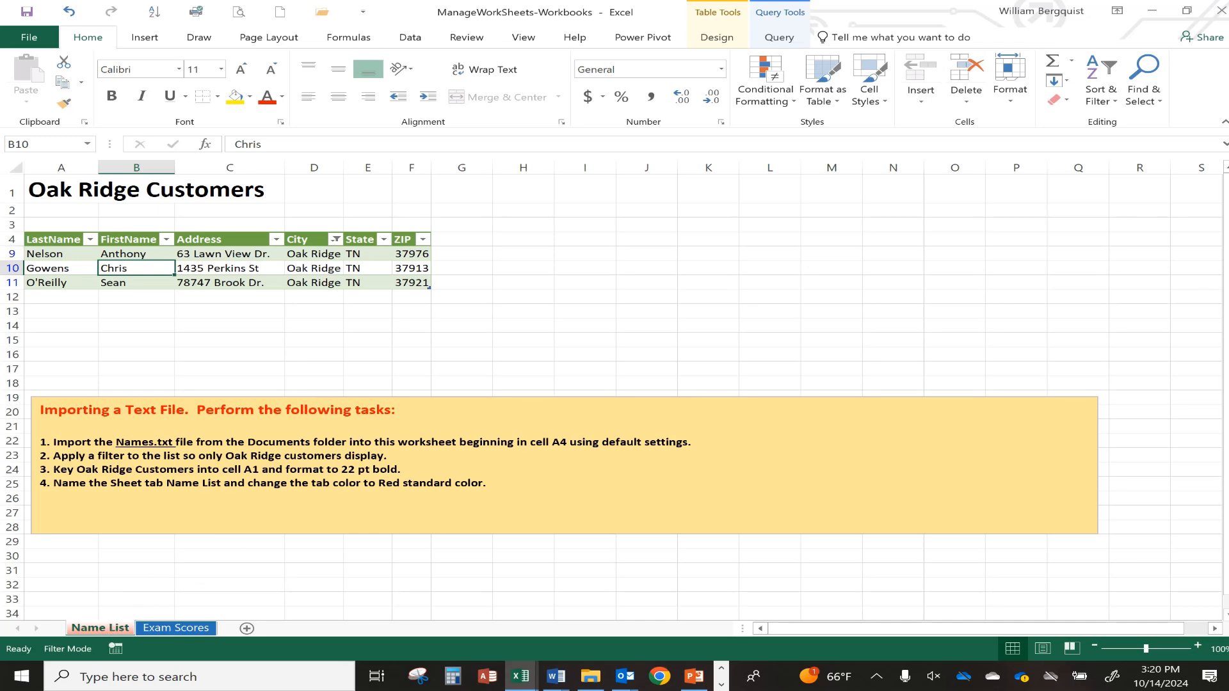
click(169, 631)
click(349, 295)
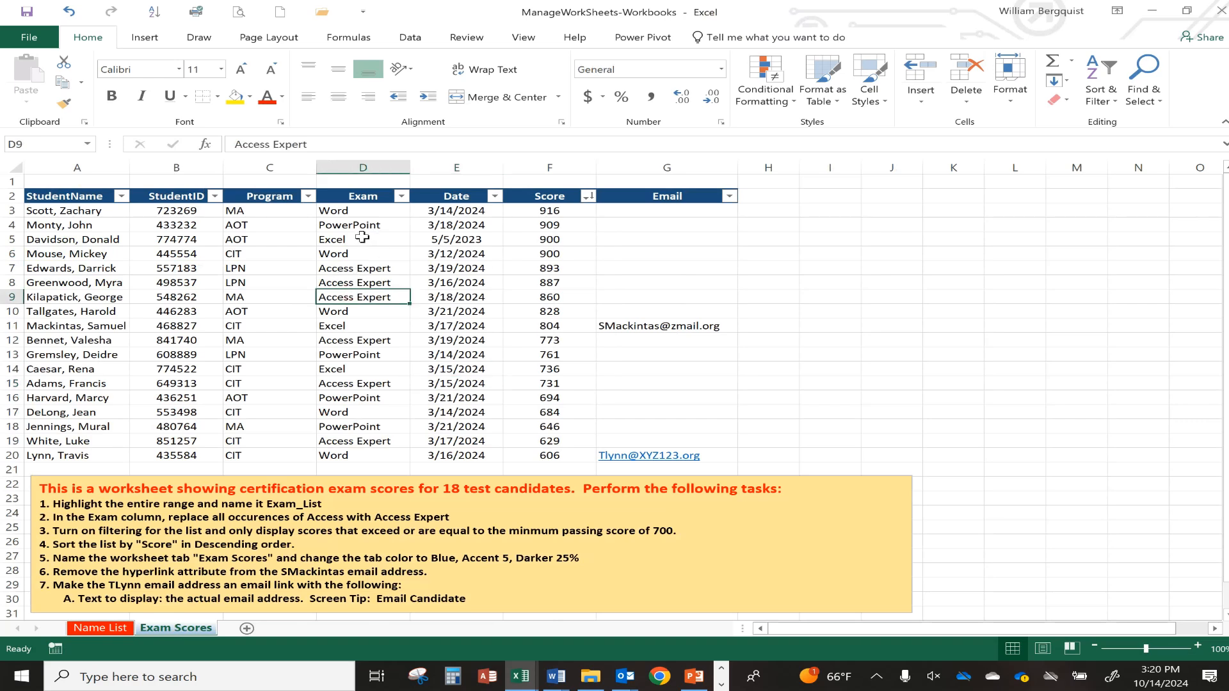
click(535, 254)
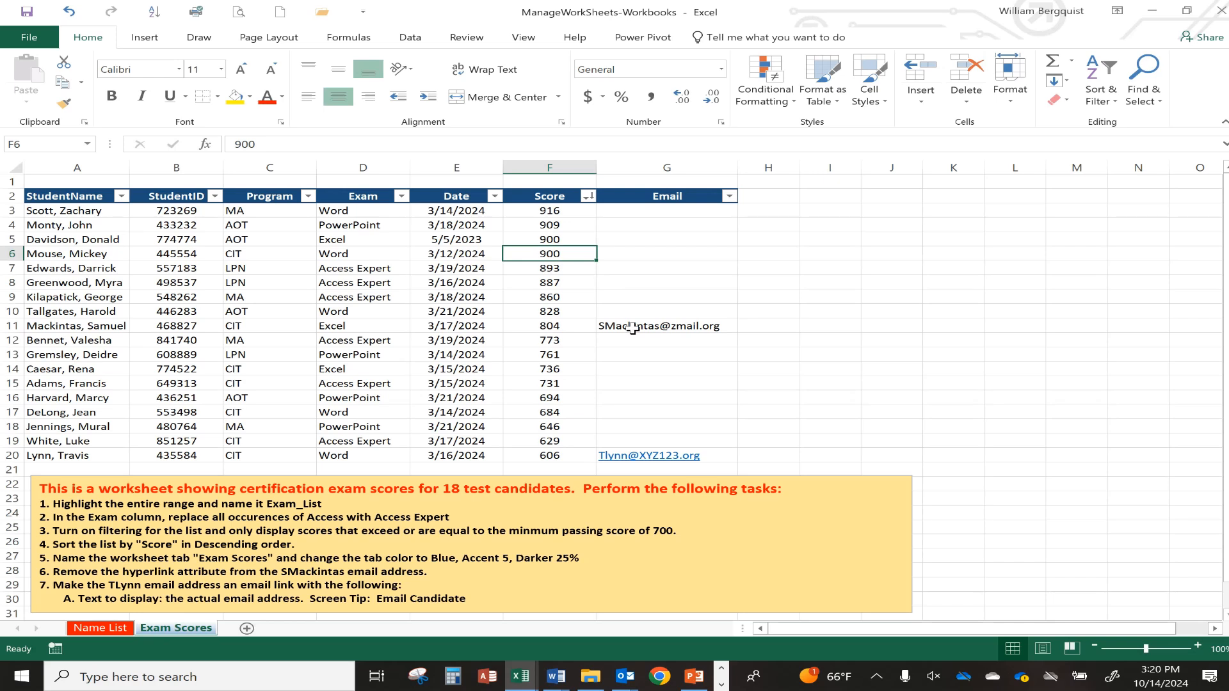
click(50, 181)
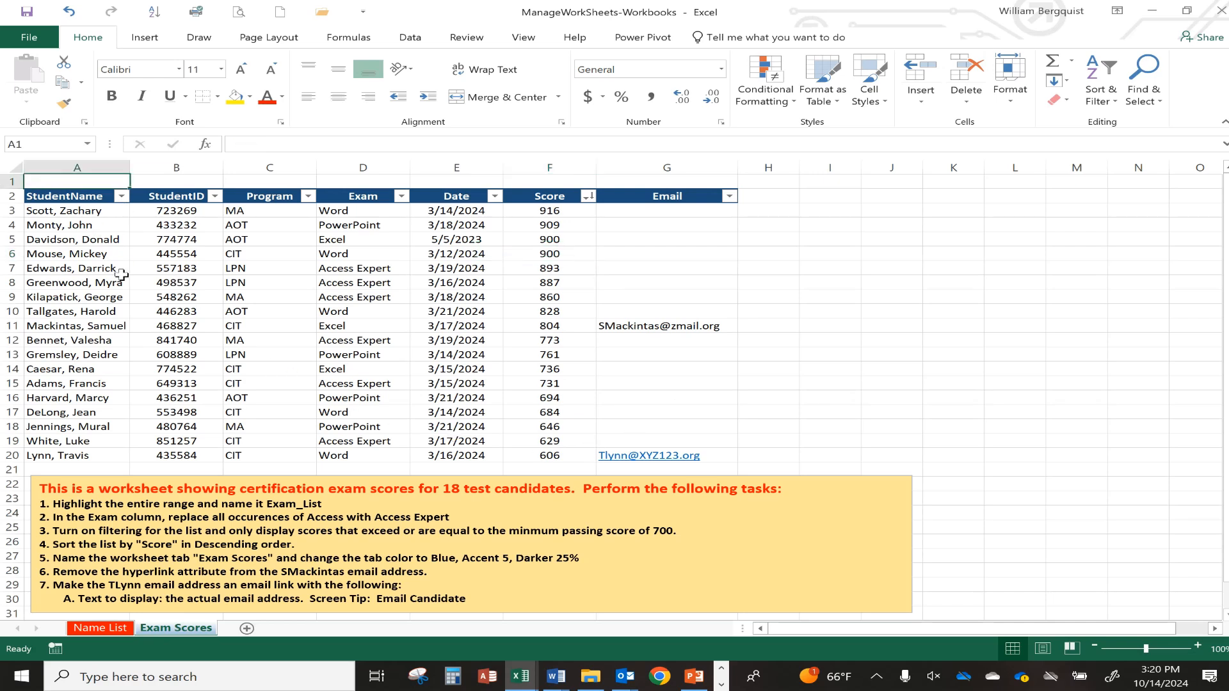